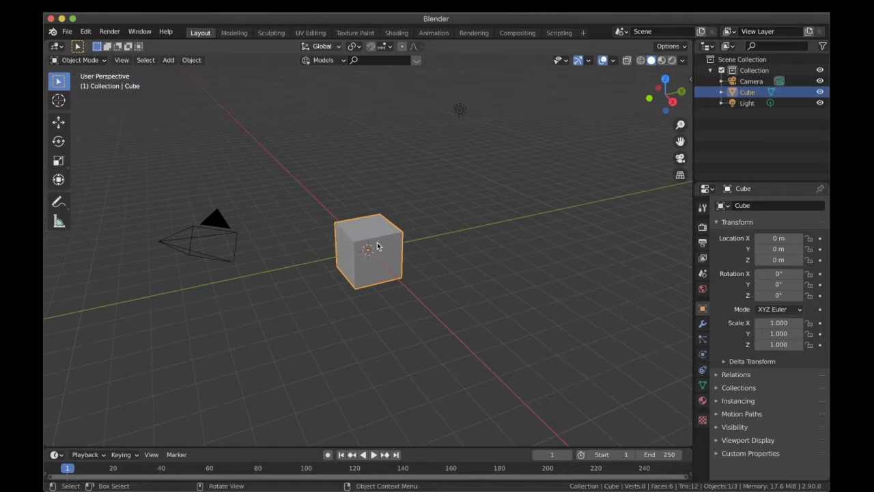
Select all objects and enable the Screencast Keys display with its existing settings
key("a")
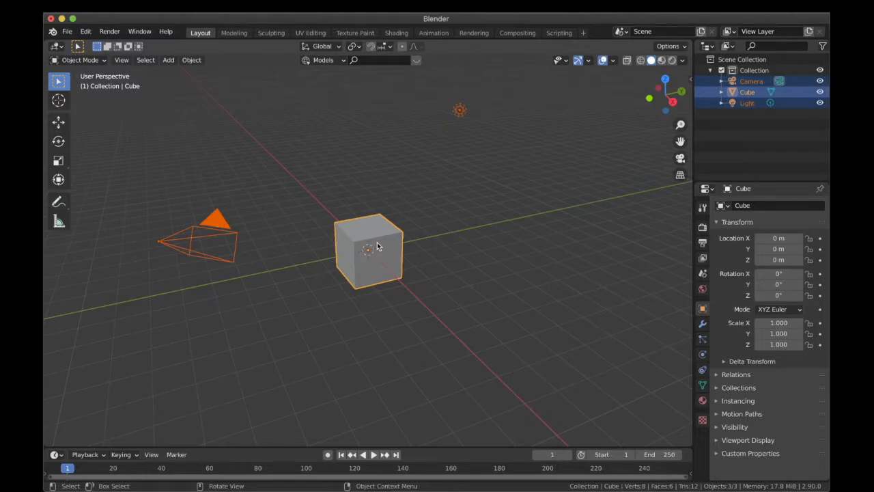
key("n")
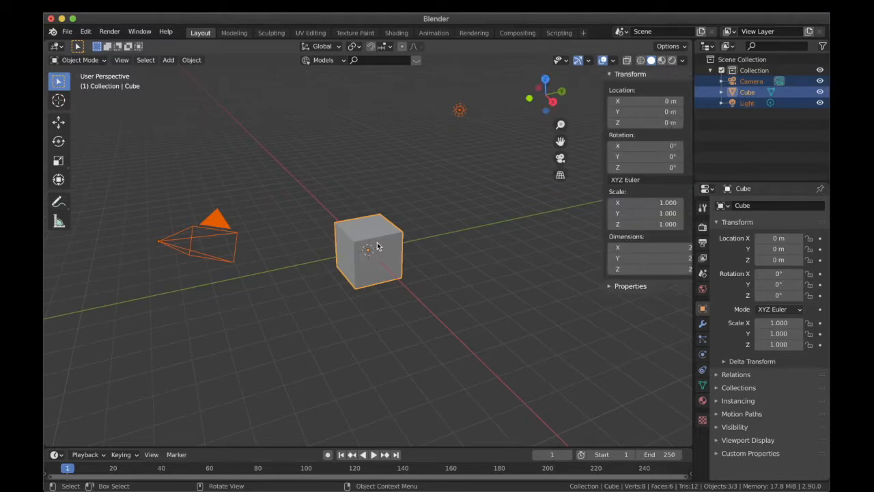
left_click(690, 250)
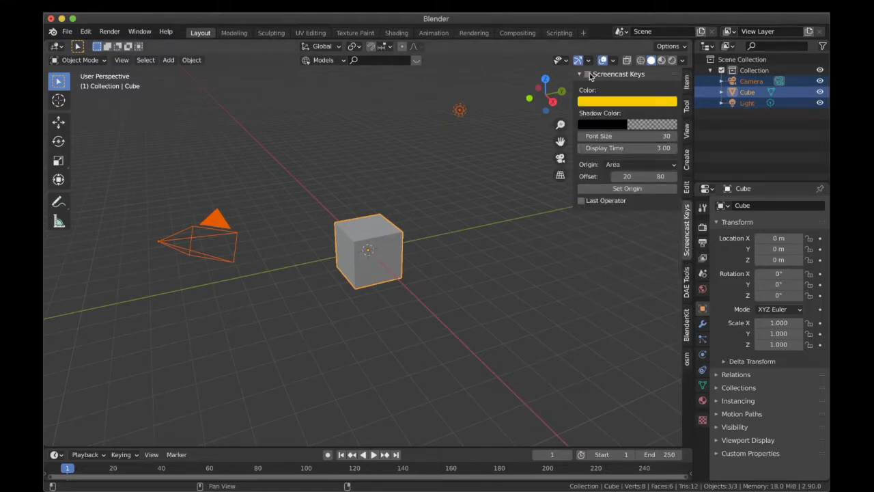
key("n")
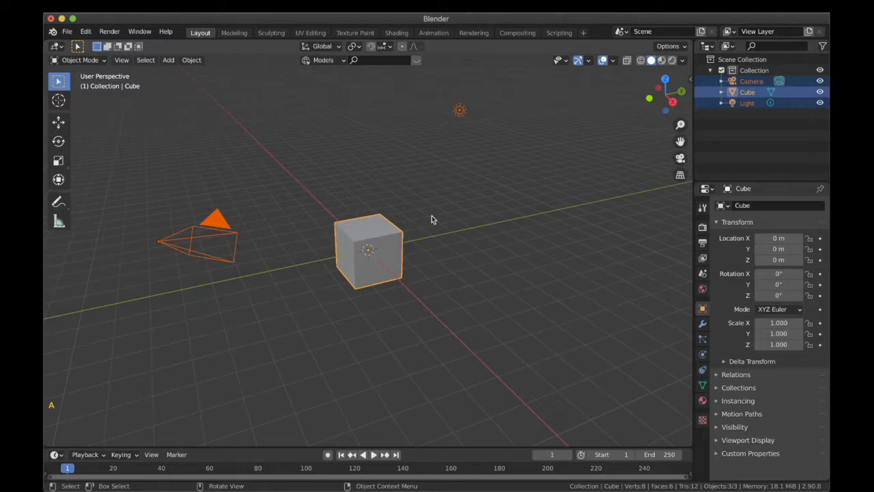
Select all the default objects (camera, cube and light) and delete them from the scene
key("super+a")
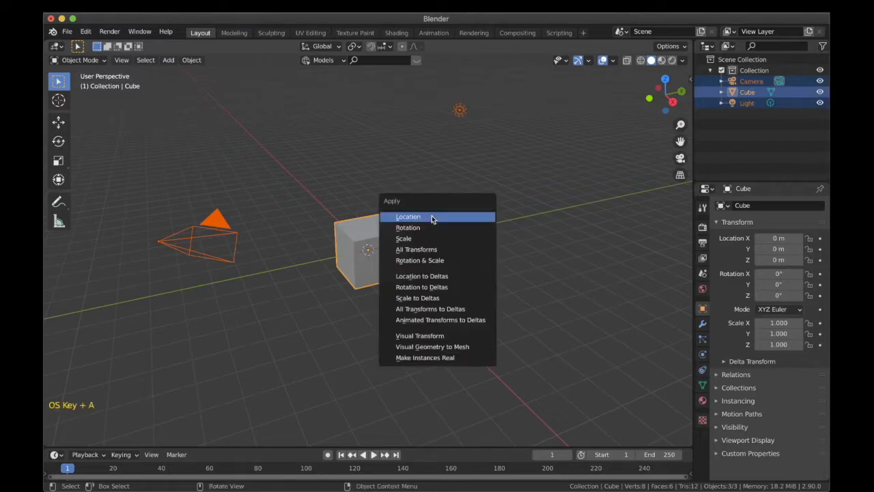
left_click(431, 216)
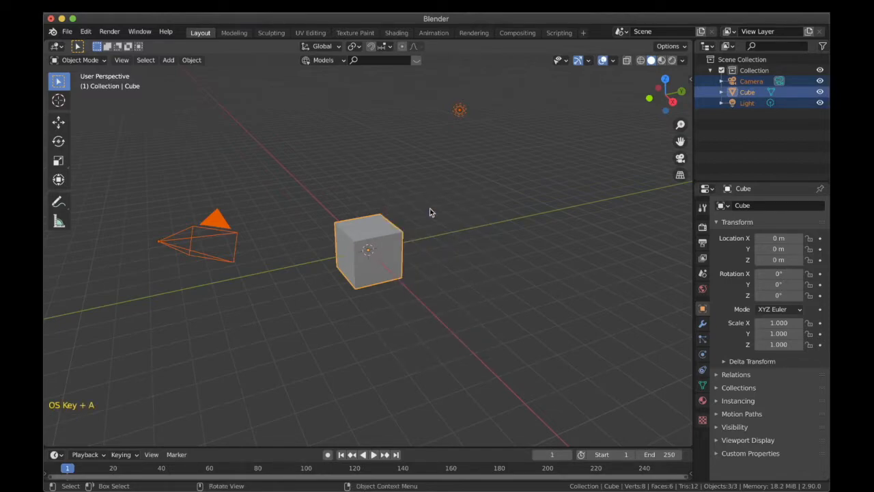
key("alt+a")
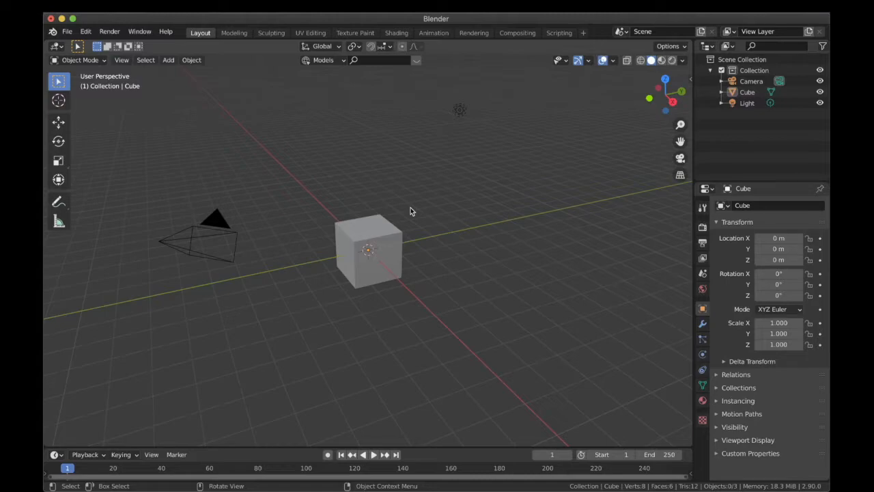
key("a")
key("alt+a")
key("a")
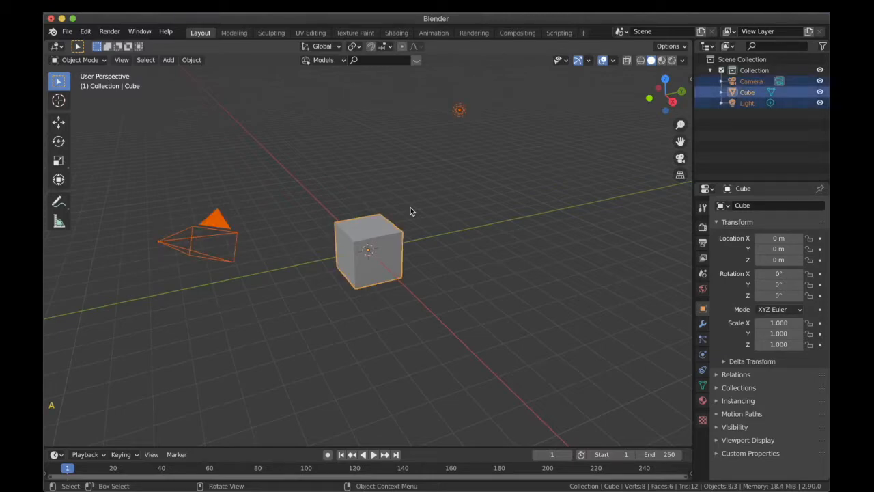
key("x")
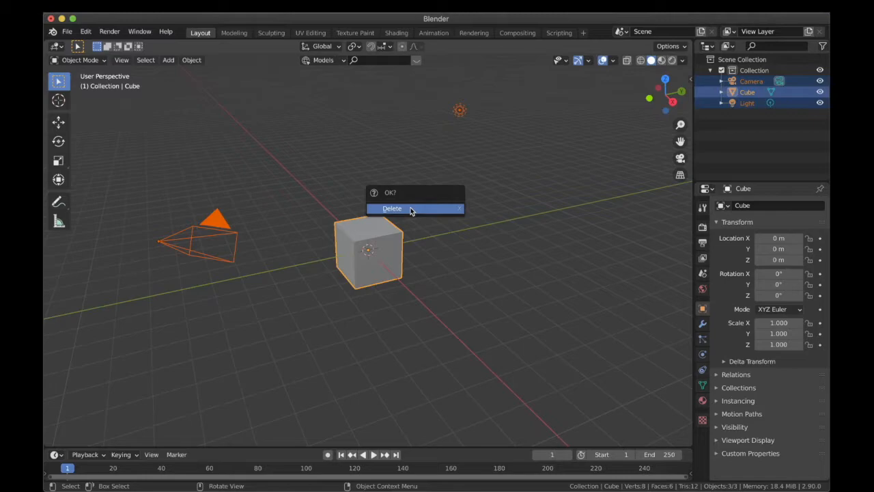
left_click(411, 209)
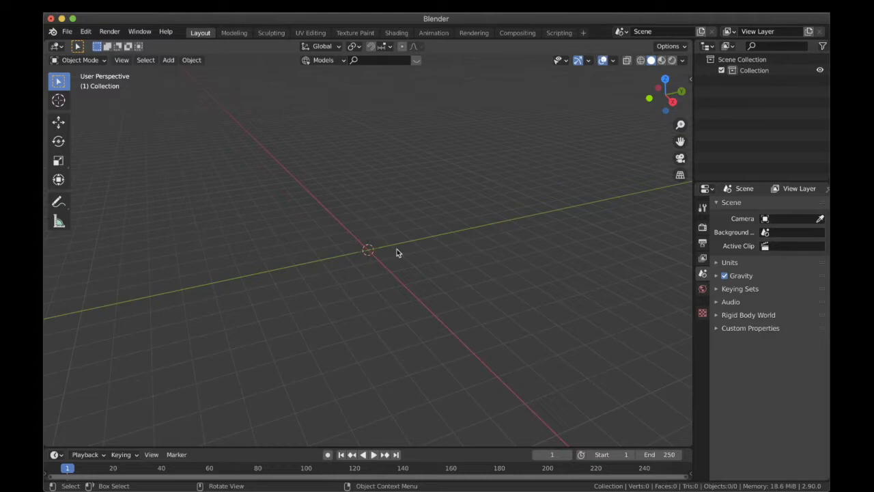
Add a plane mesh at the origin of the empty scene
key("shift+a")
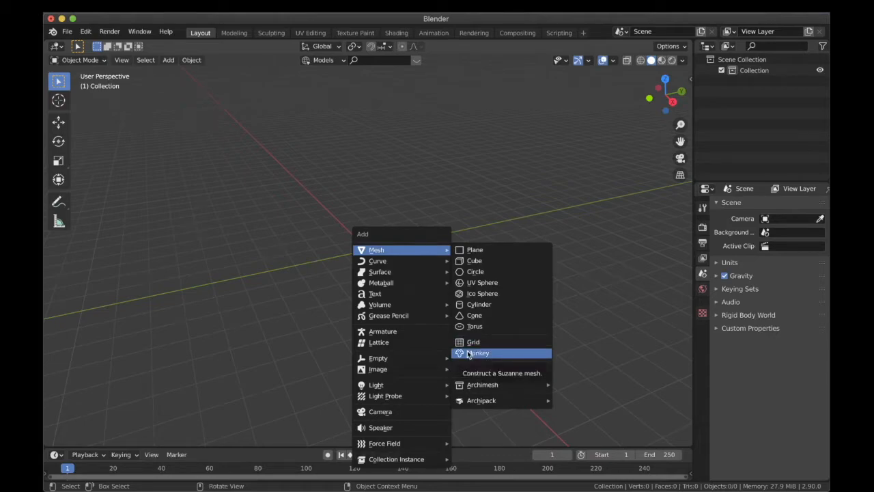
left_click(475, 250)
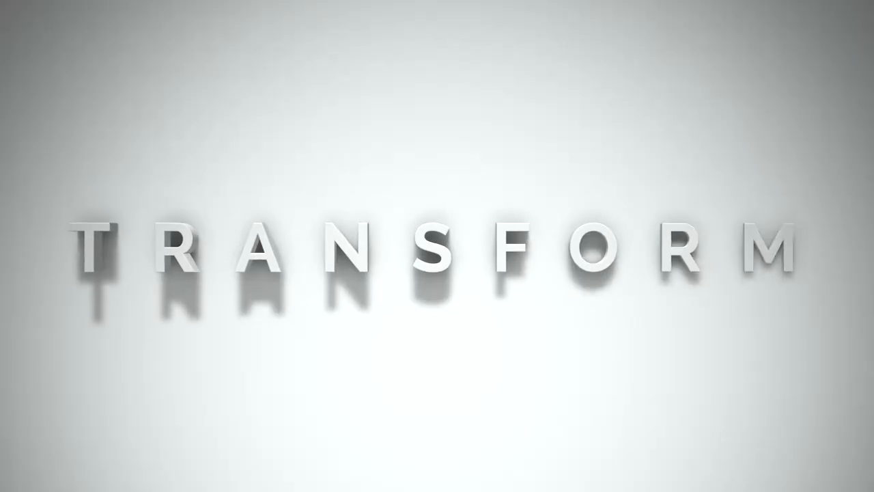
key("s")
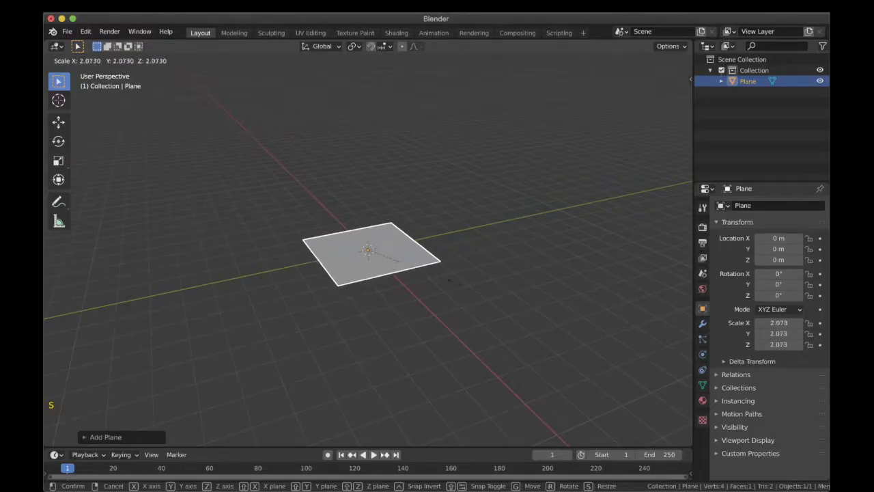
right_click(455, 281)
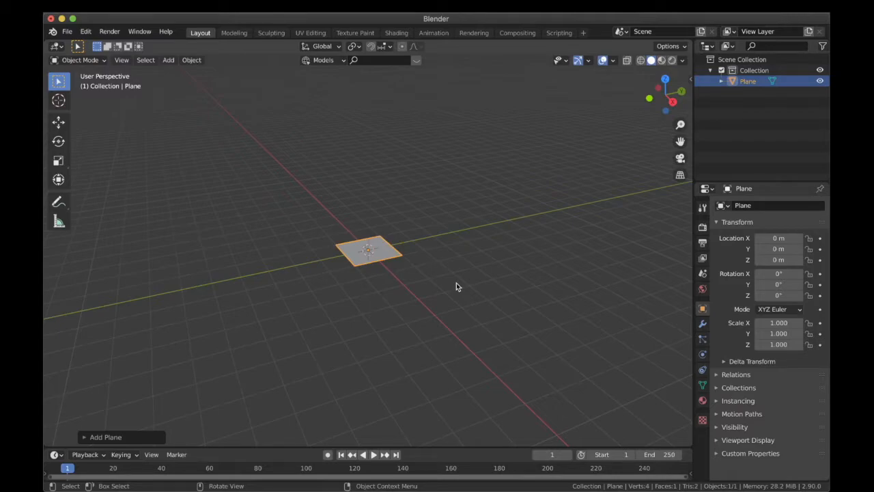
key("g")
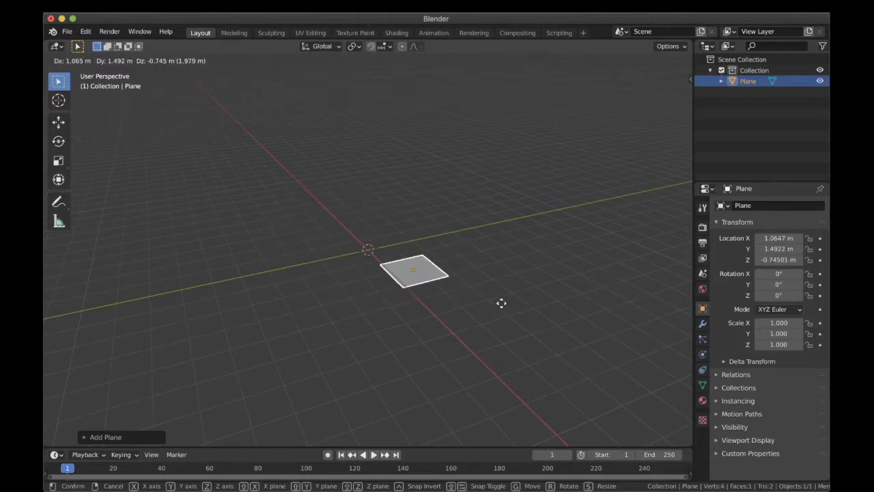
key("Escape")
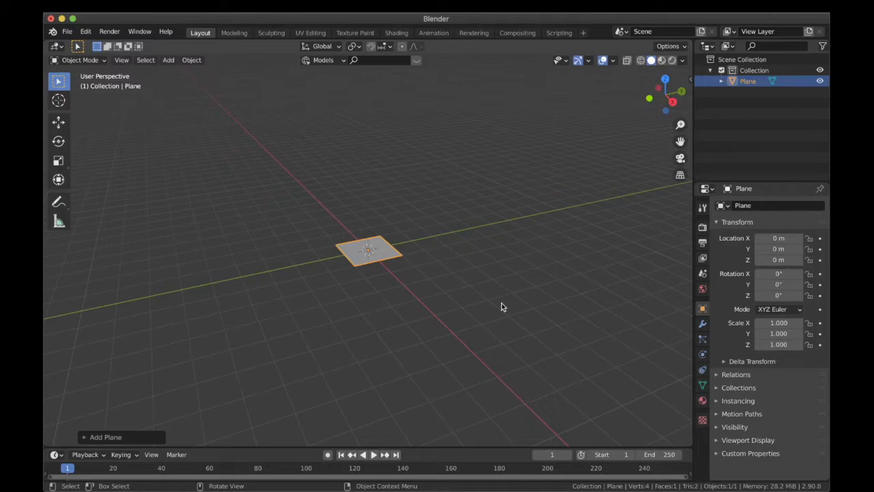
key("r")
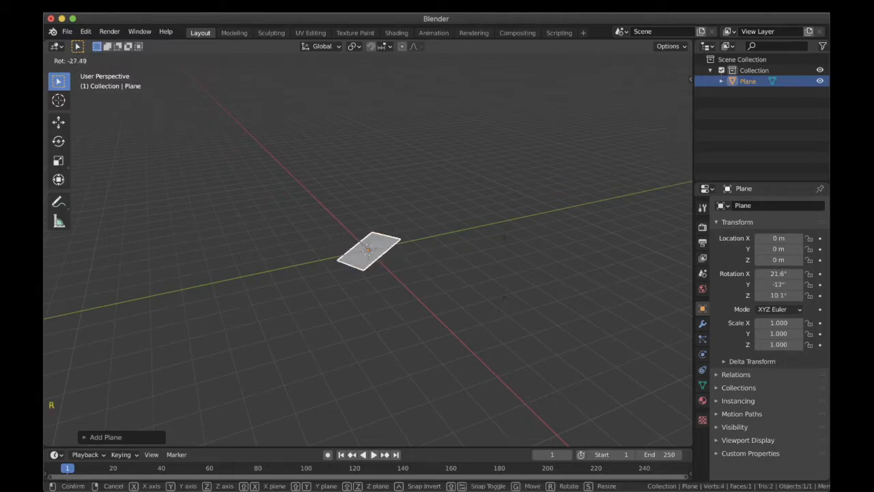
key("Escape")
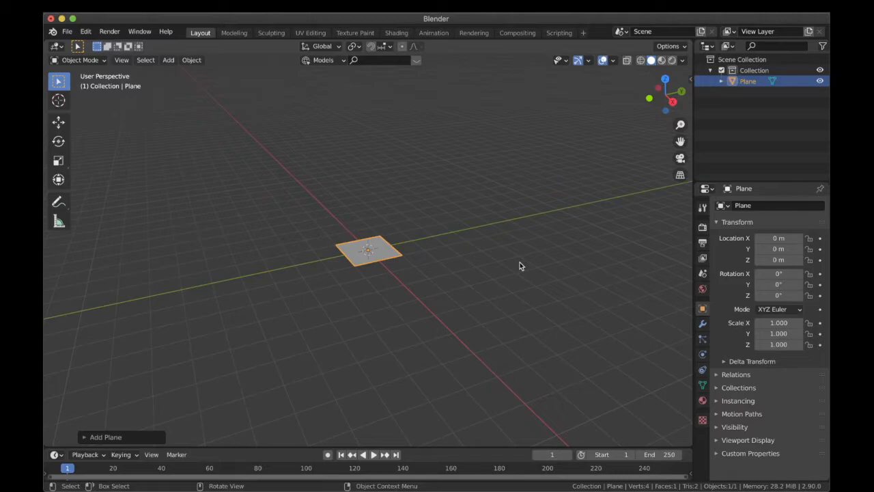
Scale the plane up uniformly by a factor of about 4.56
key("s")
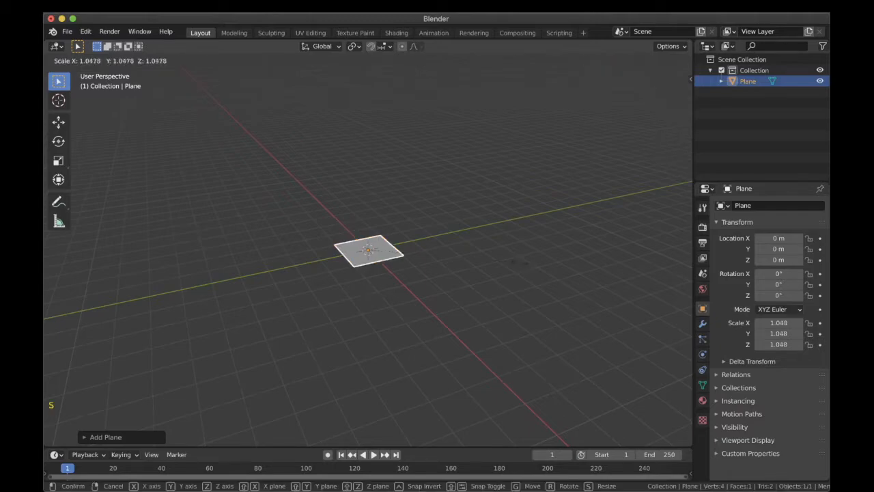
left_click(408, 351)
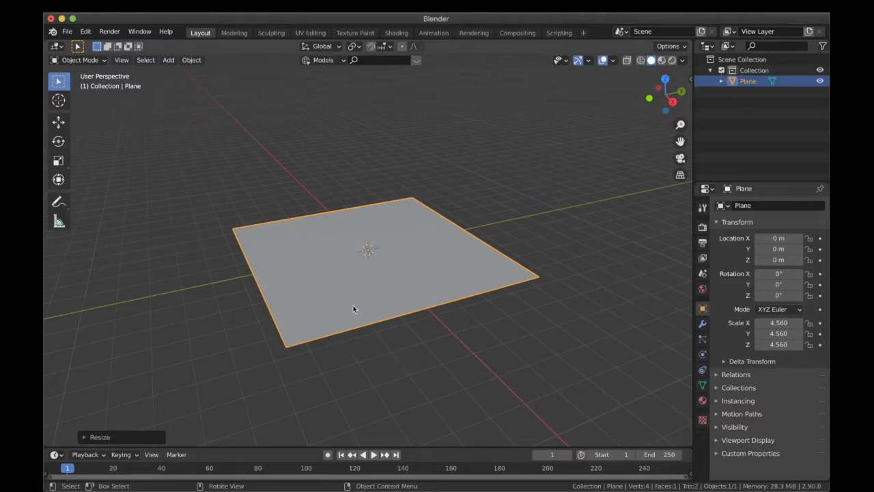
Add a cube mesh at the centre of the enlarged plane
left_click(168, 60)
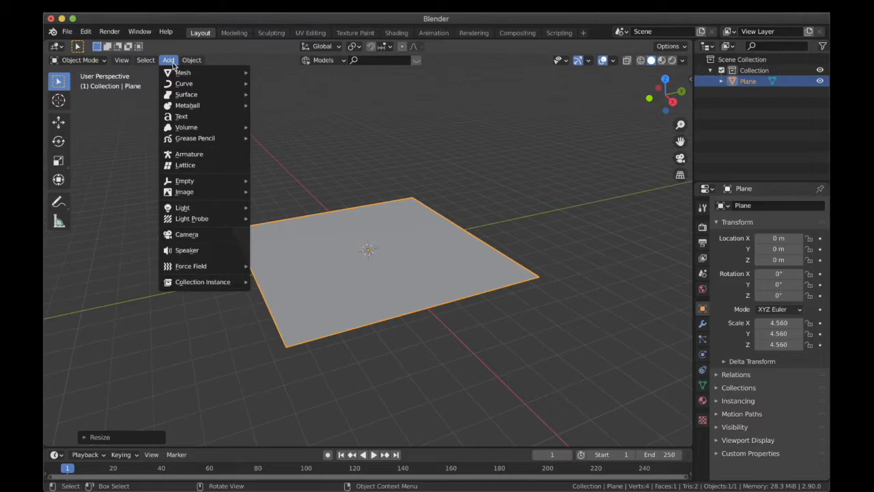
mouse_move(181, 72)
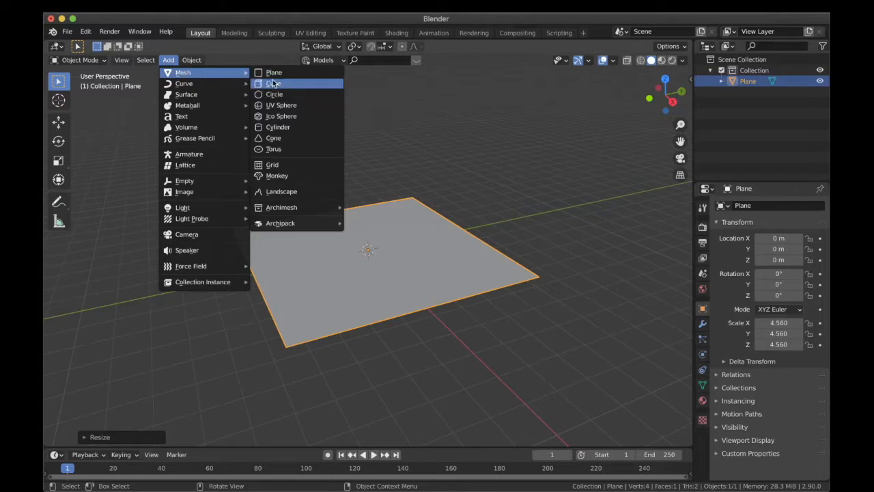
left_click(272, 83)
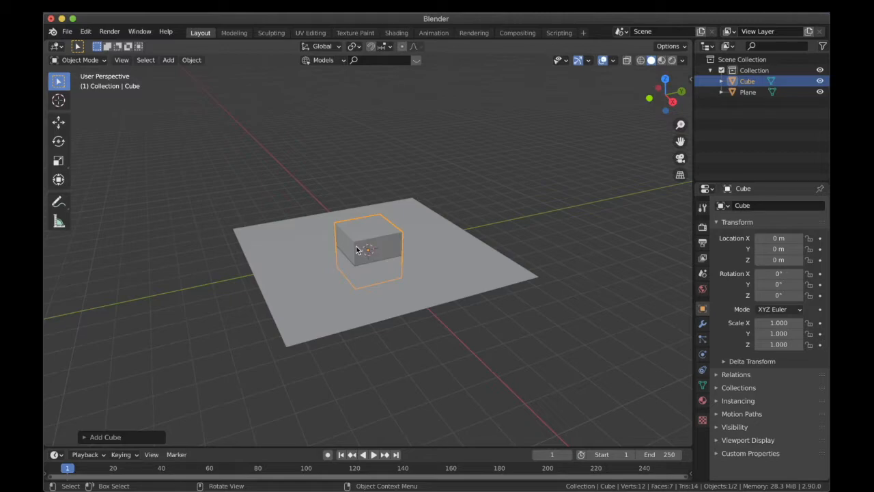
Display the cube and plane in wireframe shading, comparing it with solid shading from the front and in perspective
key("KP_1")
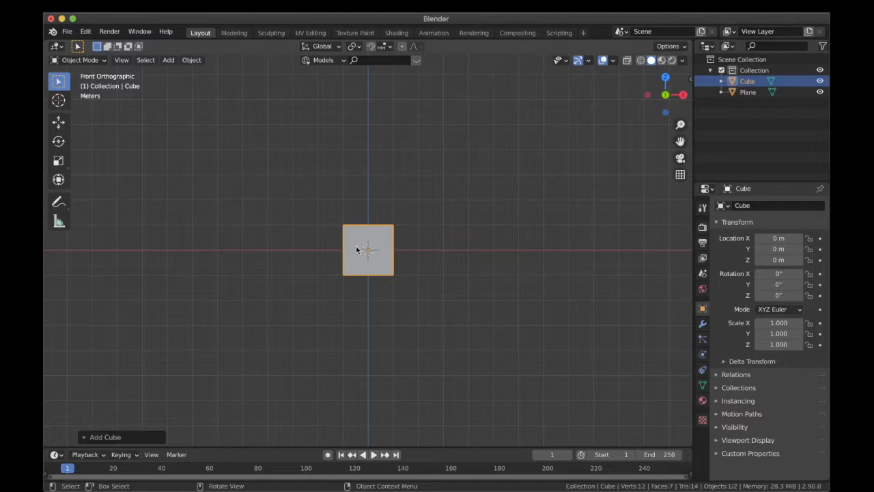
key("z")
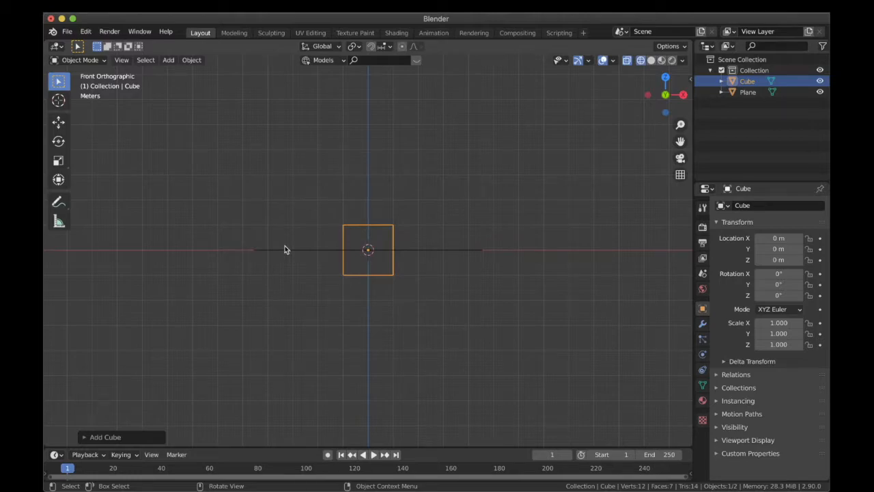
middle_click_drag(287, 248, 414, 187)
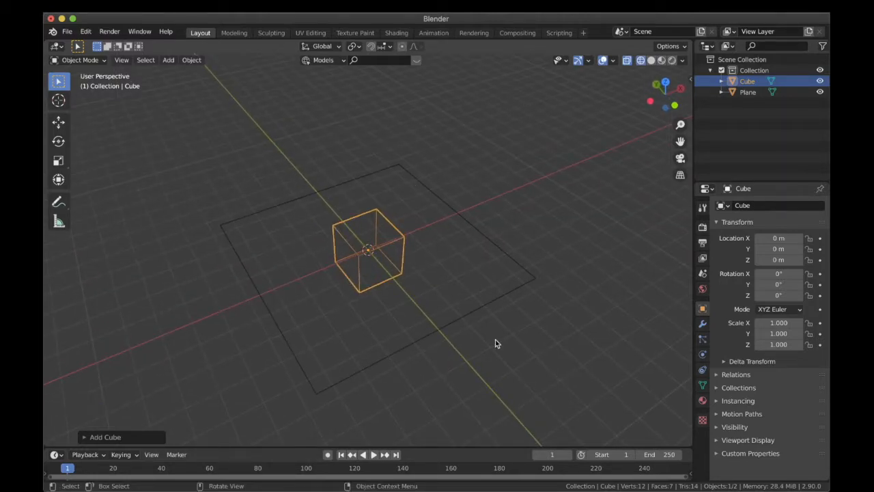
key("z")
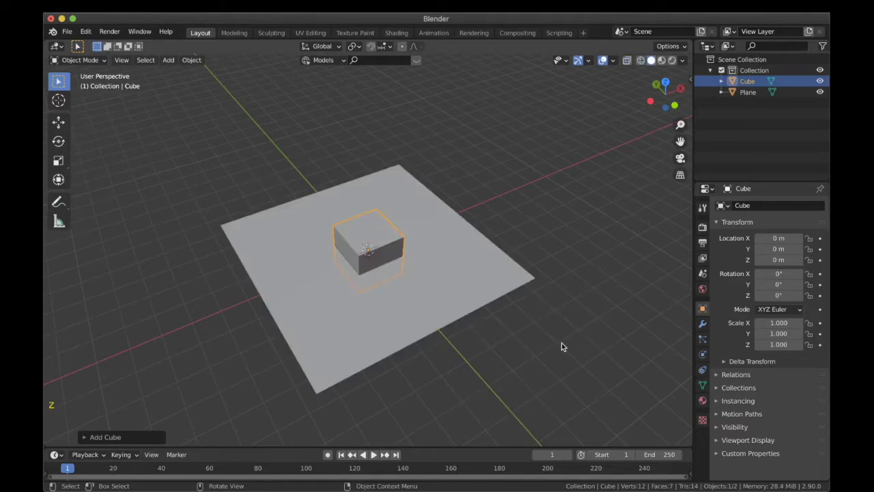
key("z")
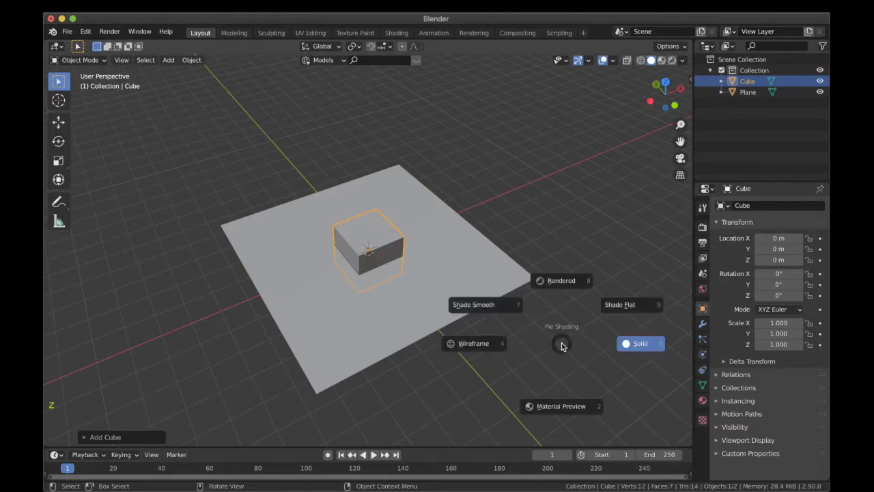
left_click(510, 341)
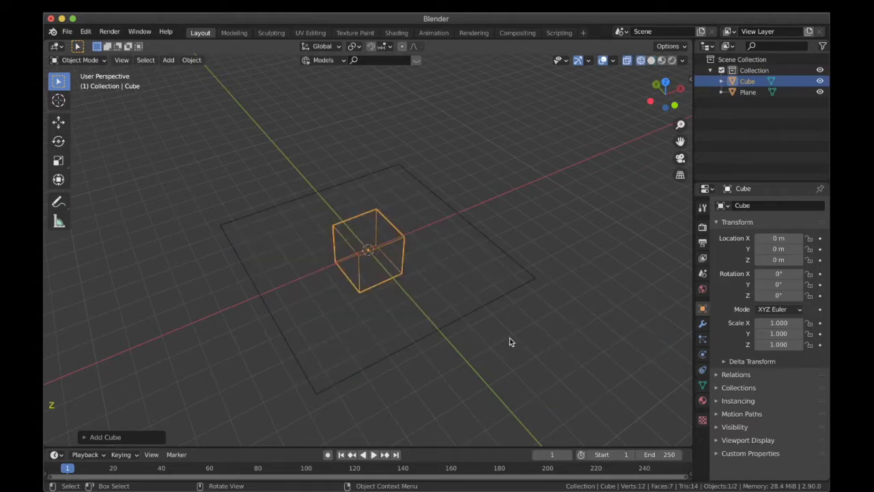
In the right side view, raise the cube about 1.02 m along Z so its base rests on the plane
key("KP_3")
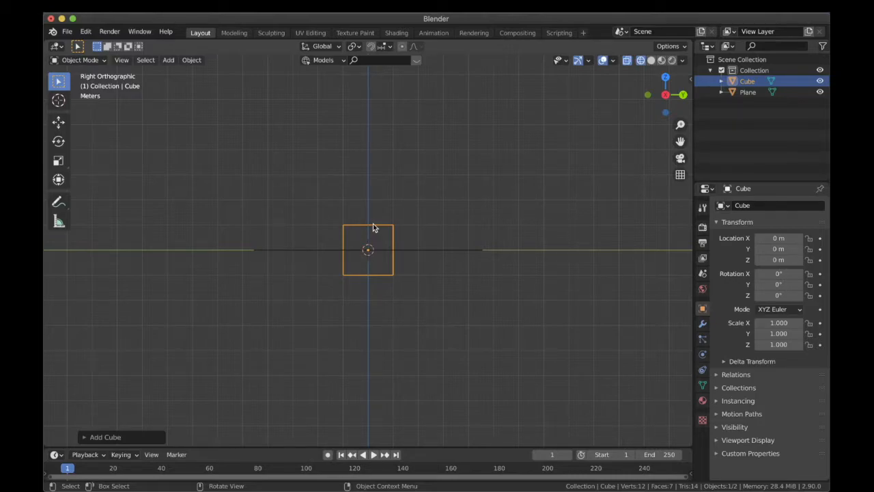
key("g")
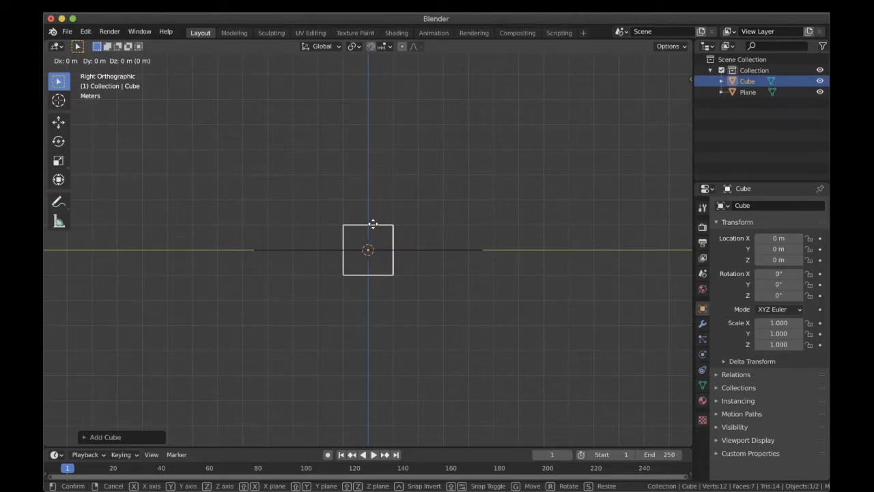
key("z")
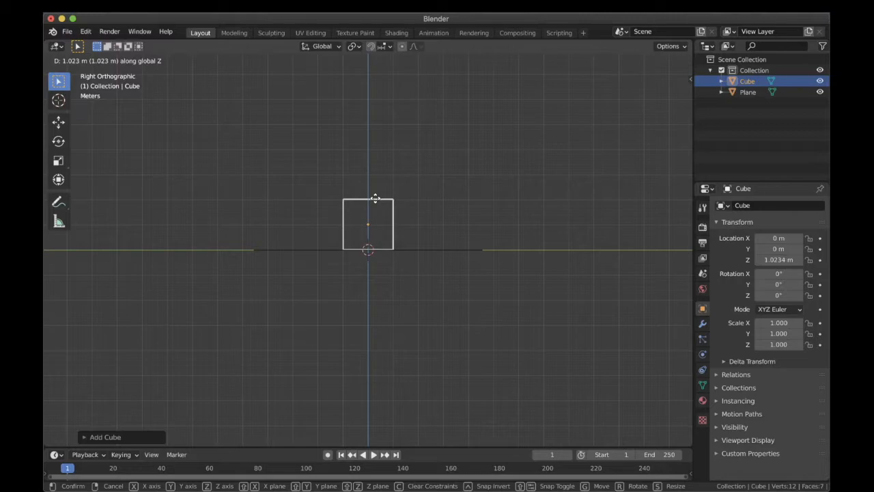
left_click(375, 198)
Return the viewport to solid shading and view the cube on the plane in perspective
key("z")
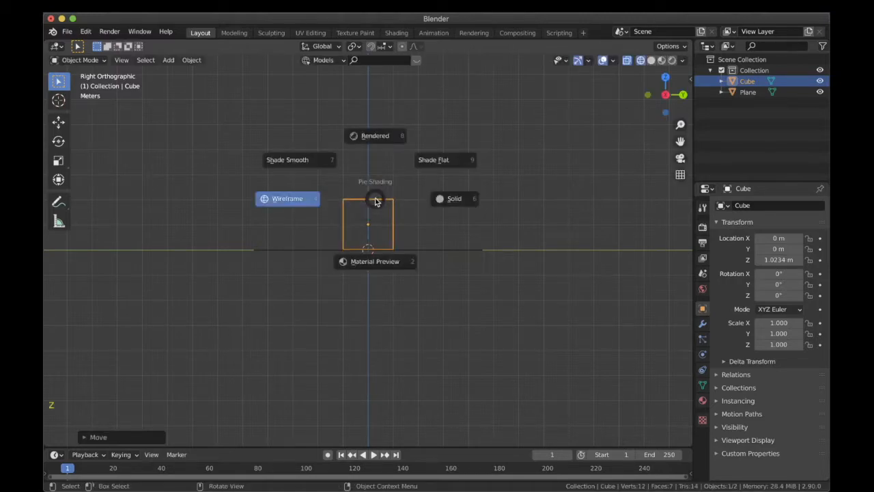
left_click(449, 198)
middle_click_drag(355, 271, 392, 287)
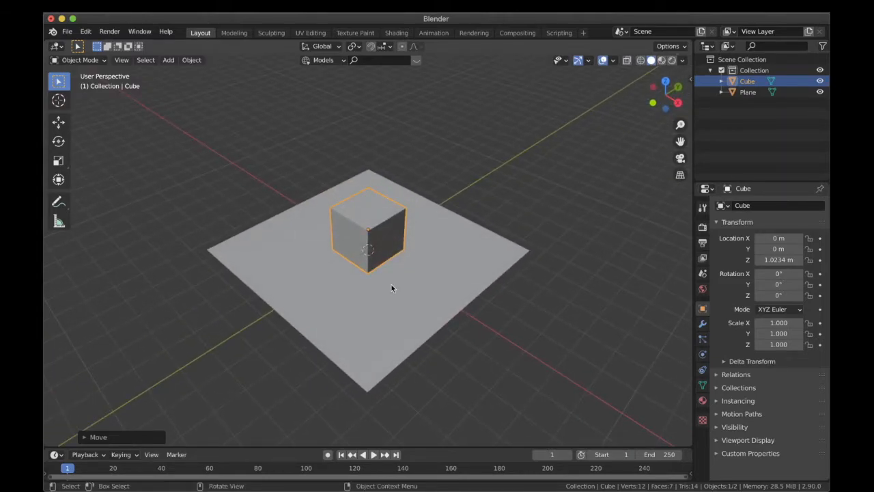
scroll(392, 287, "down", 3)
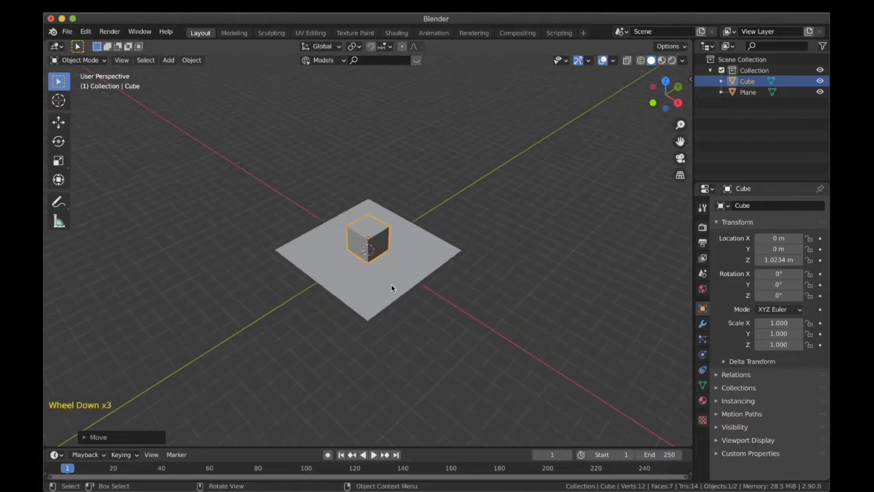
Add a UV sphere mesh at the centre of the plane
scroll(392, 288, "up", 2)
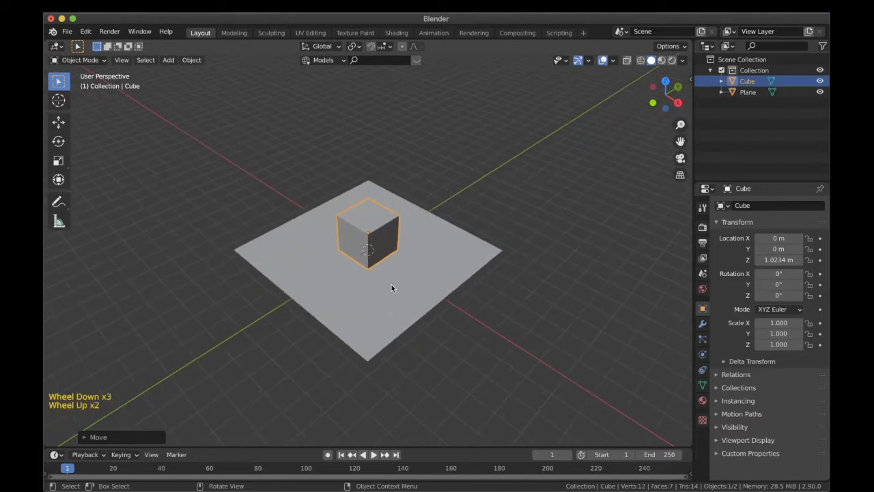
key("shift+a")
mouse_move(380, 274)
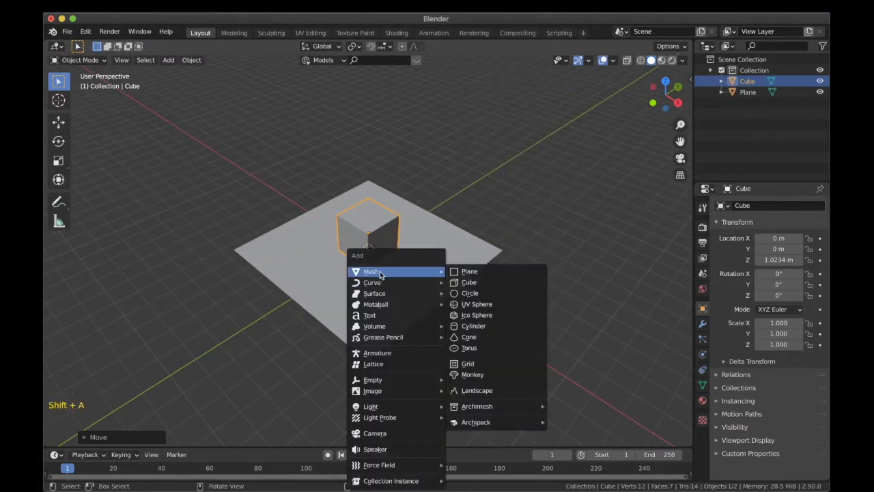
left_click(535, 310)
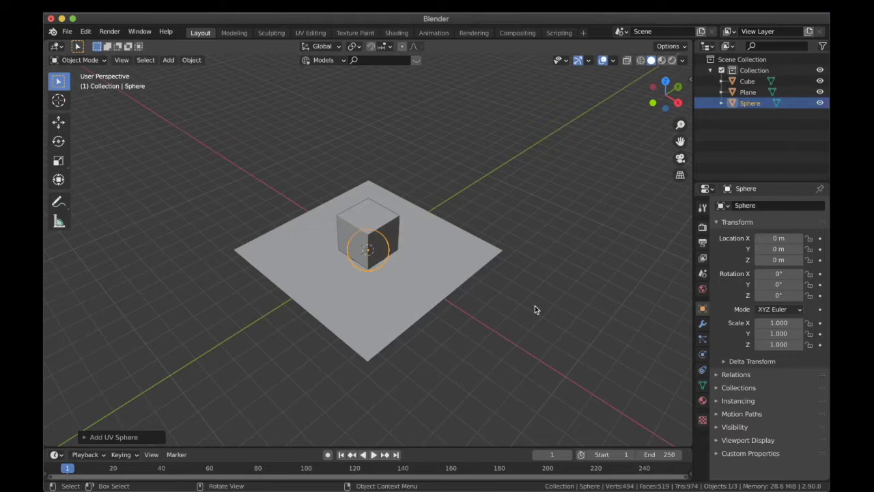
Inspect the sphere inside the cube in wireframe shading from the front and in perspective, and return to solid shading
key("KP_1")
key("z")
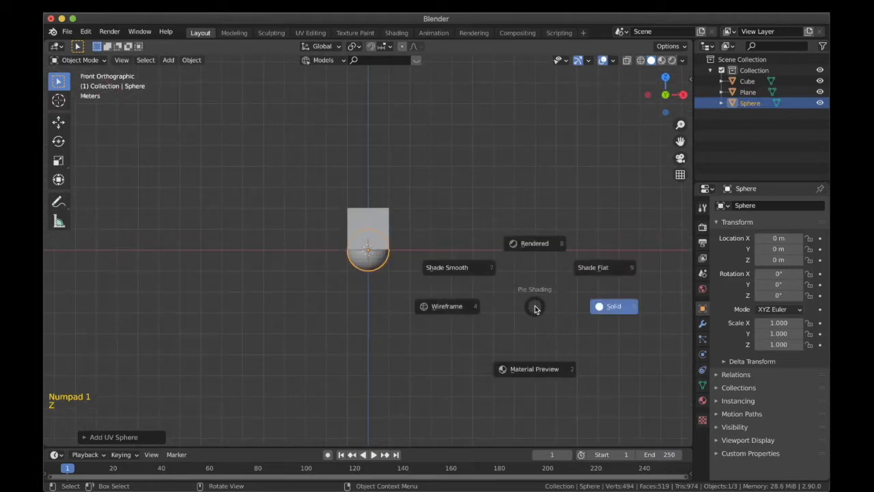
left_click(476, 308)
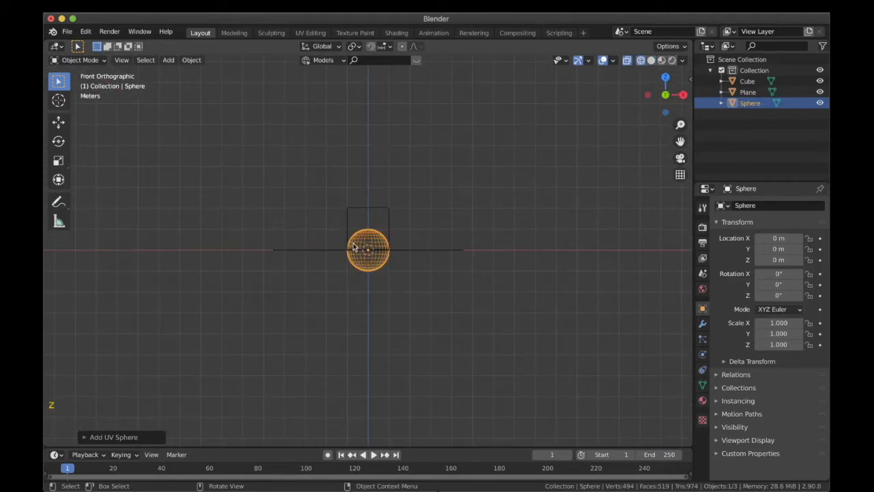
scroll(354, 245, "up", 2)
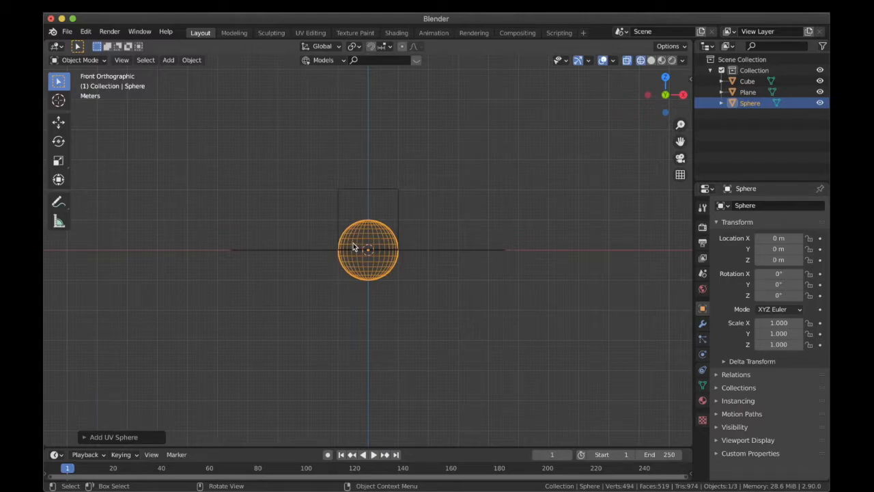
middle_click_drag(353, 247, 425, 317)
key("z")
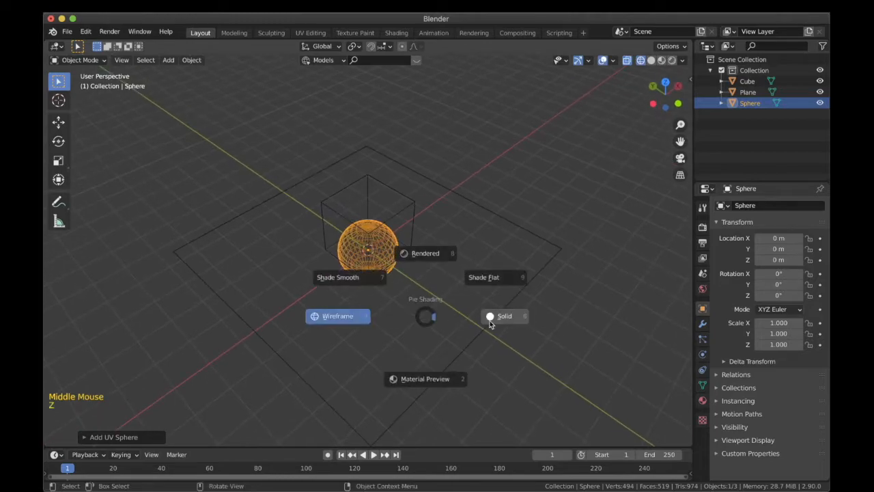
left_click(489, 318)
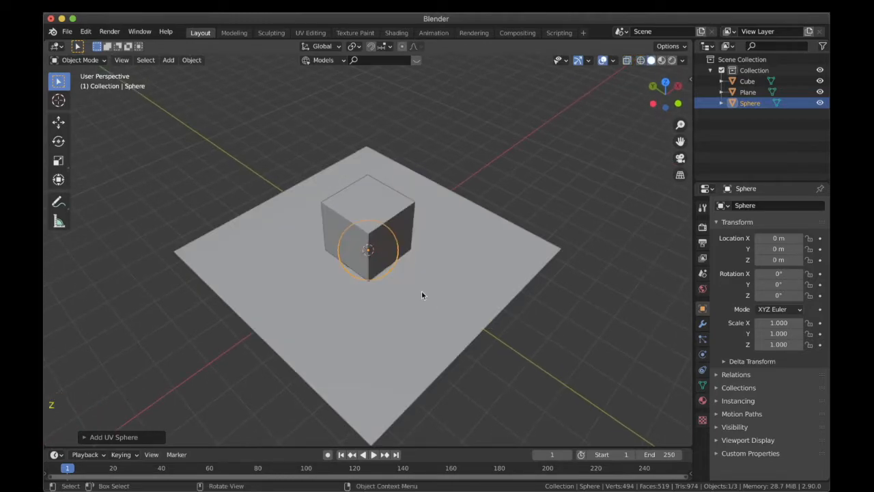
Move the sphere about 2.36 m in the negative X direction, out of the cube and beside it
key("g")
key("x")
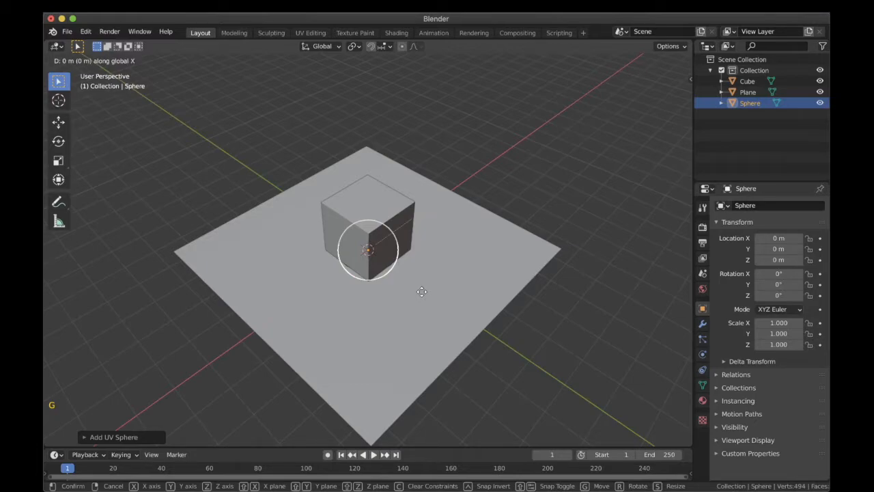
left_click(367, 330)
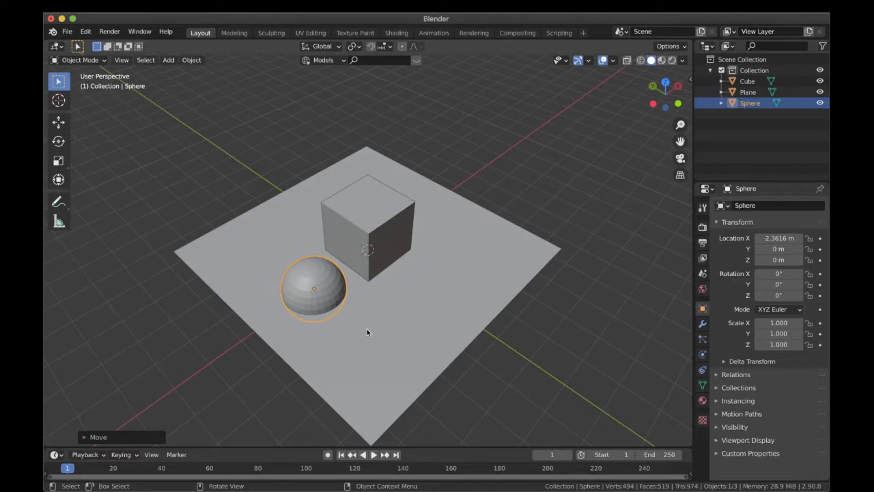
Try moving the sphere without an axis constraint, check it in the right and front views, undo the move and restore solid shading
key("g")
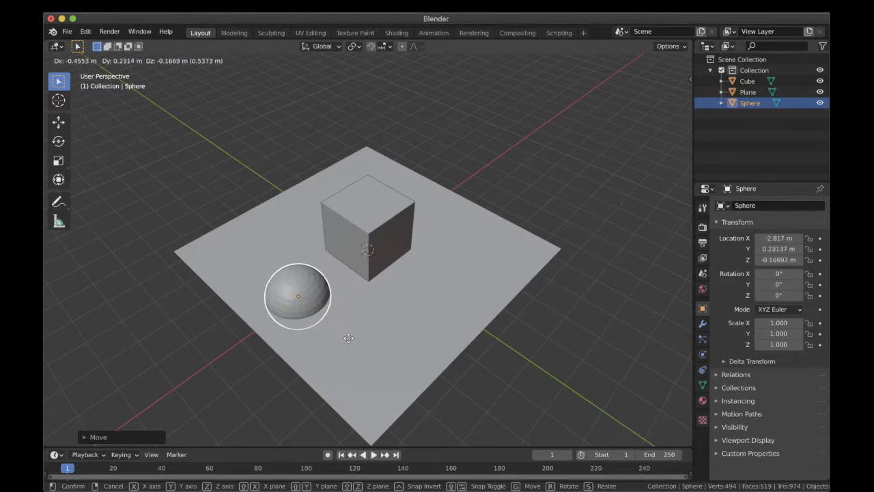
left_click(313, 370)
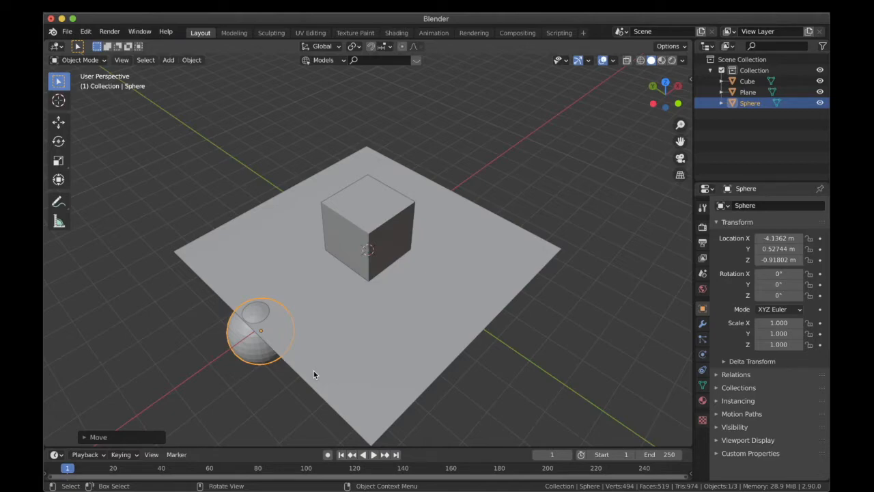
key("KP_3")
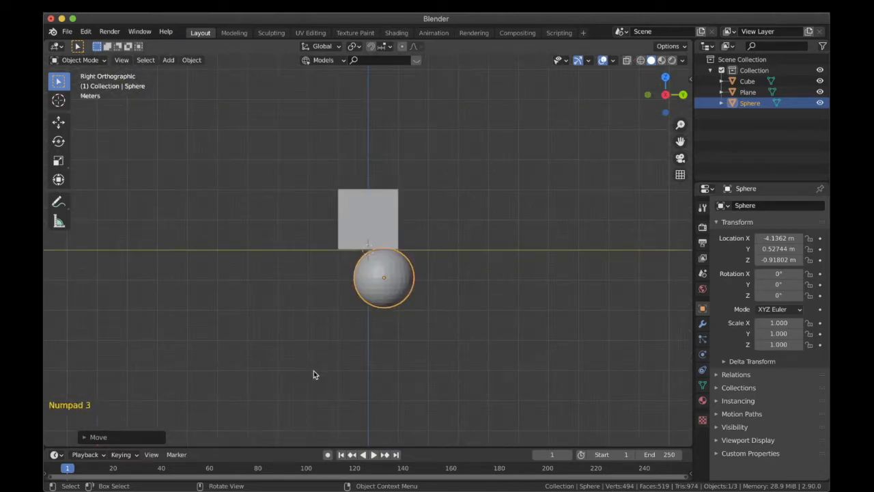
key("z")
key("KP_1")
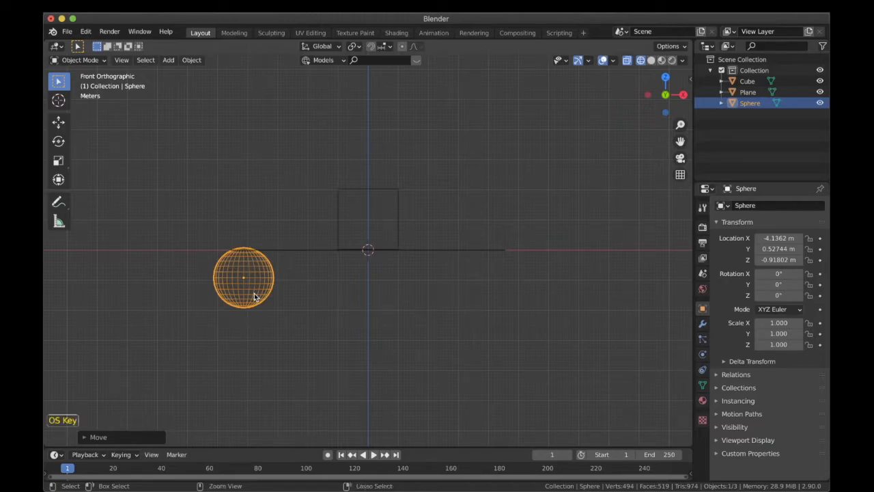
key("super+z")
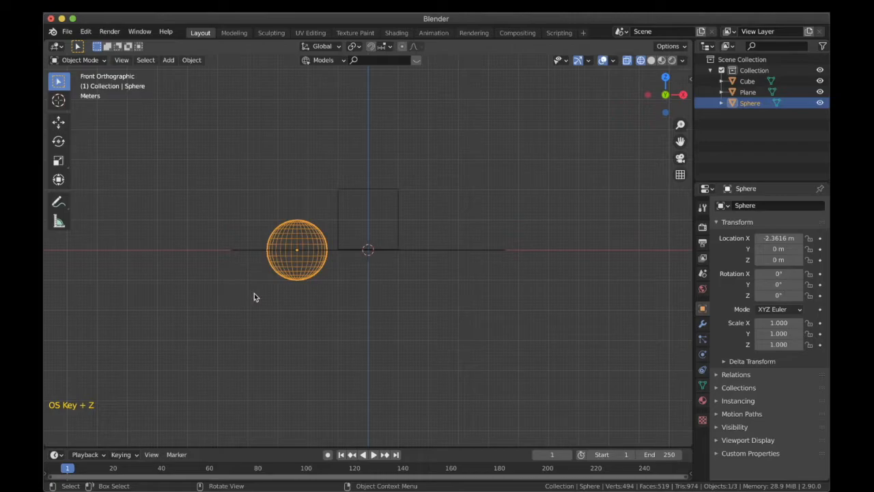
key("z")
left_click(335, 299)
Move the sphere a further 0.67 m or so in the negative X direction, away from the cube
mouse_move(324, 302)
middle_mouse_down()
mouse_move(372, 355)
mouse_move(400, 360)
middle_mouse_up()
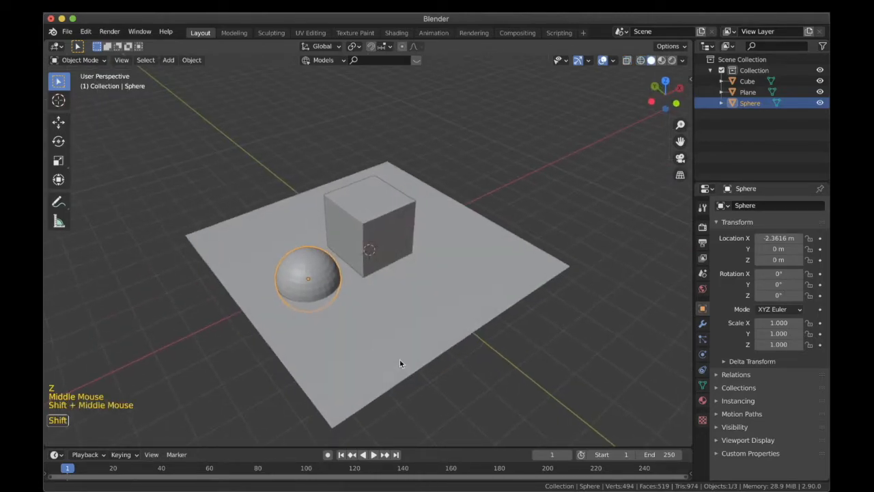
key("g")
key("x")
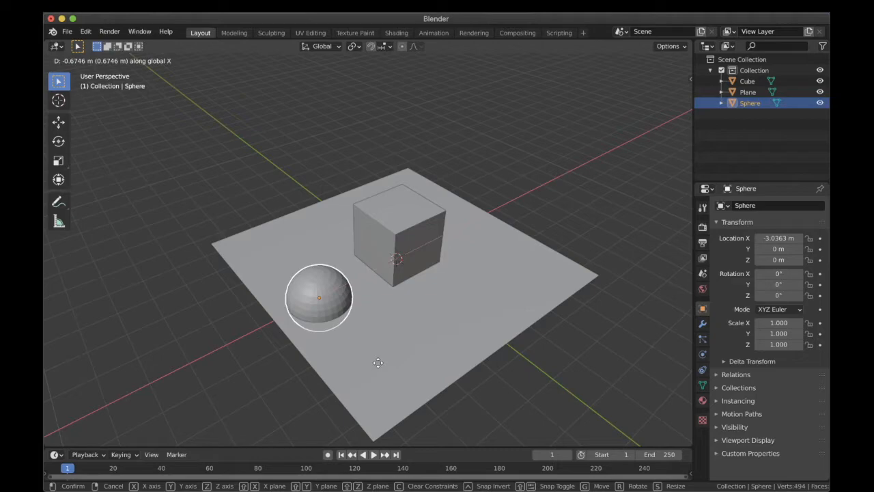
left_click(378, 363)
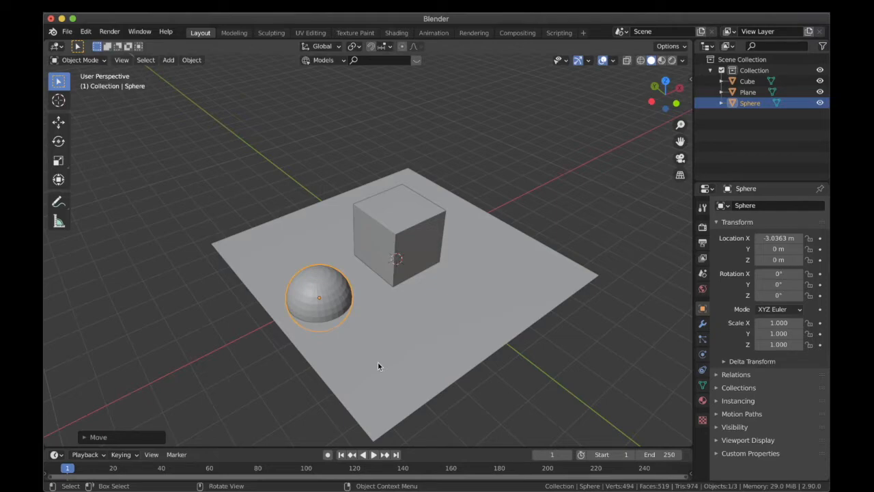
Raise the sphere about 0.44 m along Z in the perspective view
key("g")
key("z")
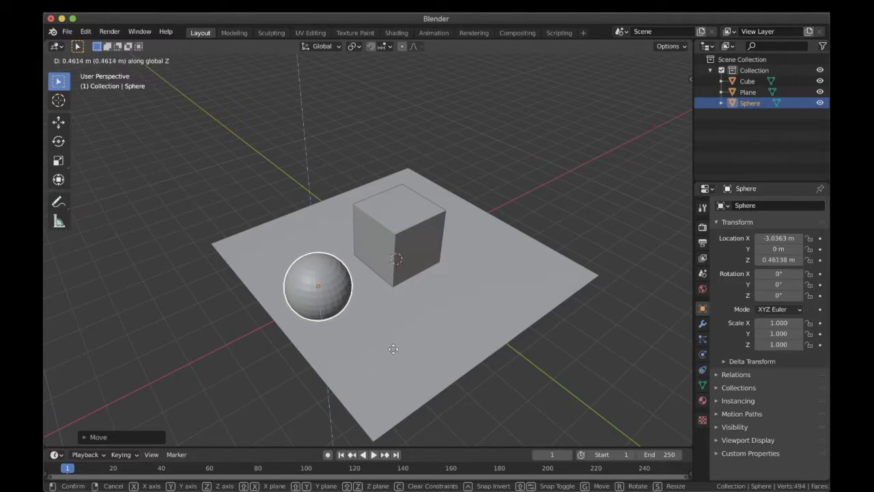
left_click(392, 351)
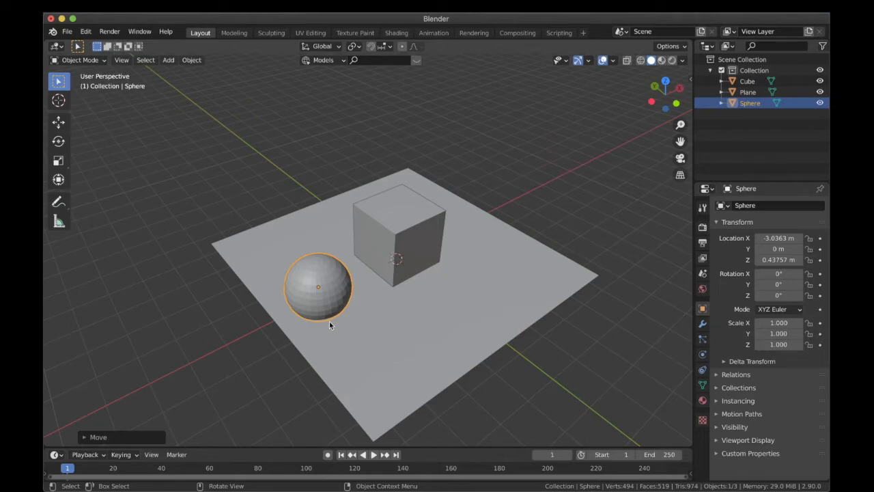
In the front view with wireframe shading, raise the sphere to about Z 1.02 m so it rests on the plane, and restore solid shading
key("KP_1")
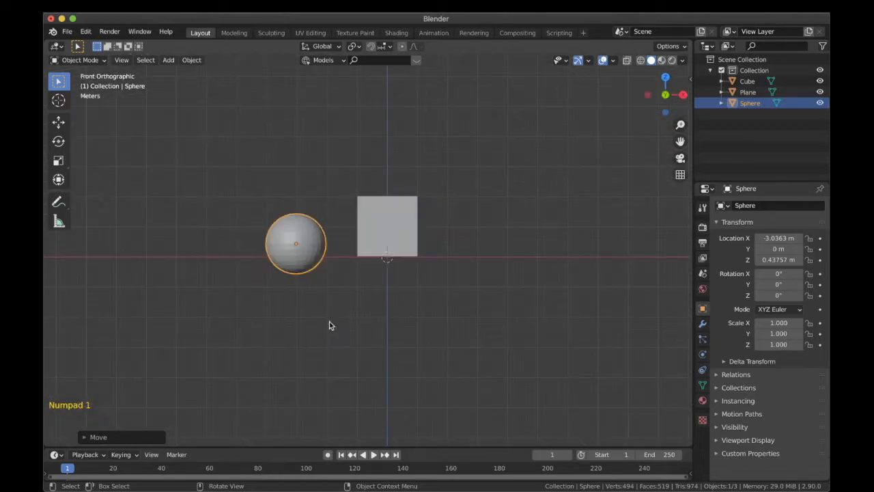
scroll(329, 321, "up", 4)
key("z")
left_click(220, 314)
middle_click_drag(220, 314, 293, 356, "shift")
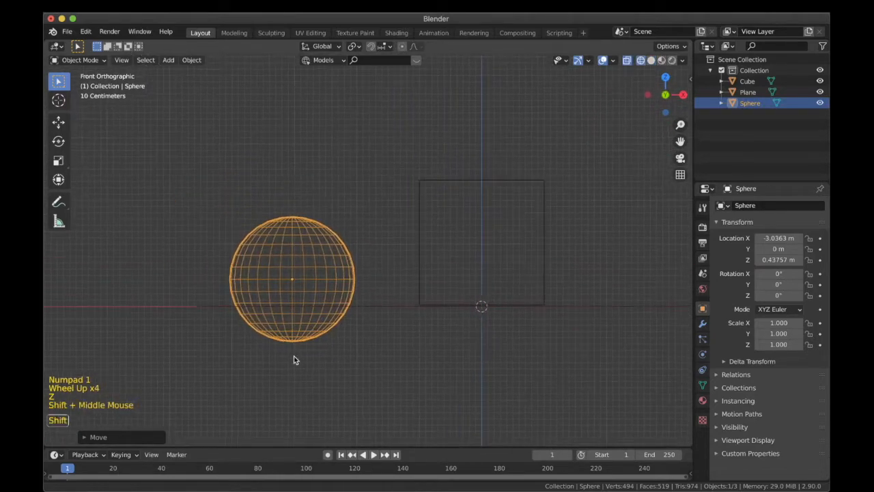
key("g")
key("z")
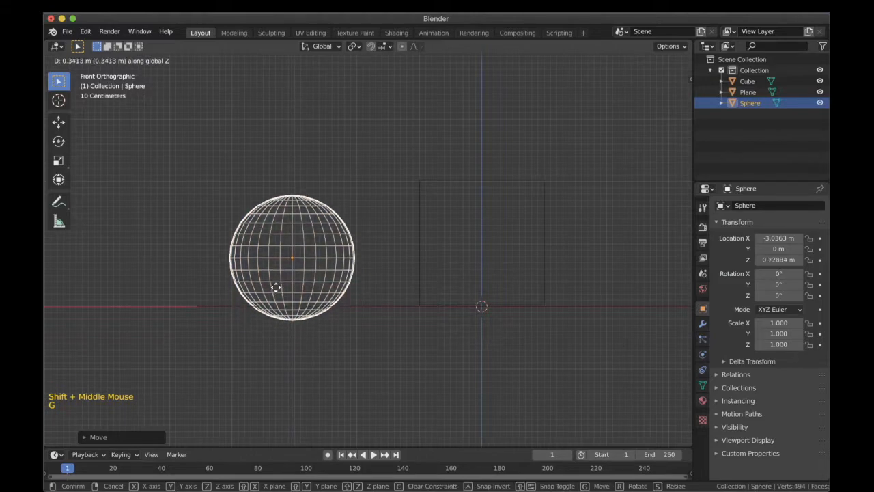
left_click(277, 278)
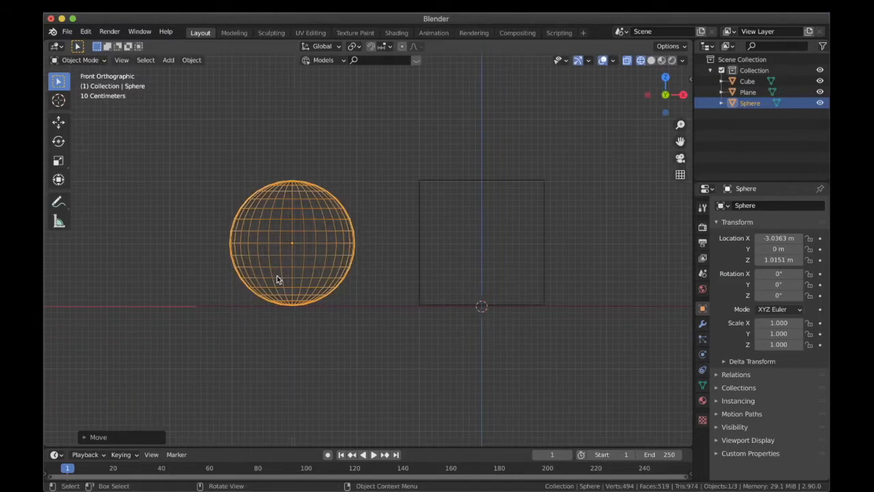
key("z")
left_click(348, 278)
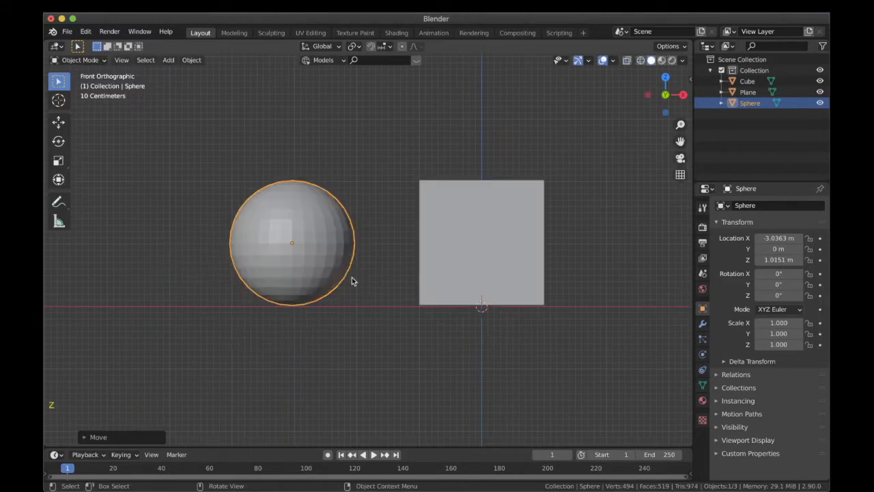
Add a cylinder mesh at the centre of the plane
scroll(352, 280, "down", 3)
scroll(352, 281, "down", 4)
middle_click_drag(353, 281, 381, 331)
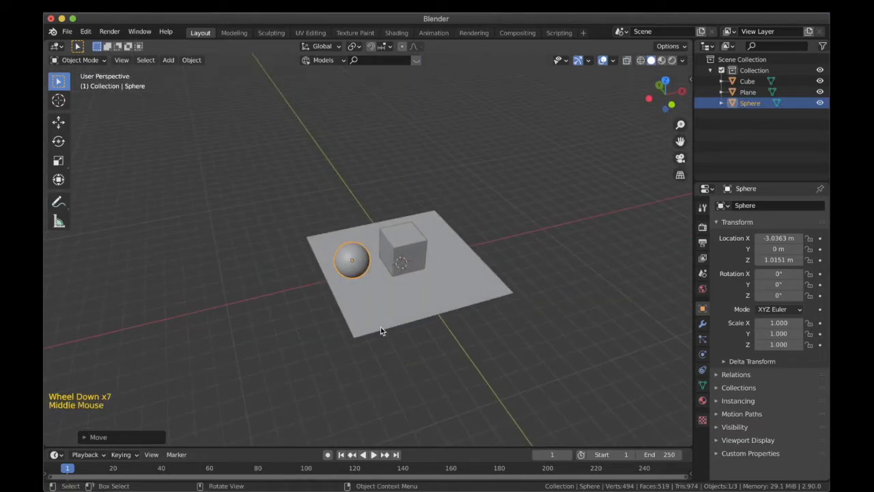
middle_click_drag(381, 330, 398, 348, "shift")
scroll(378, 333, "up", 3)
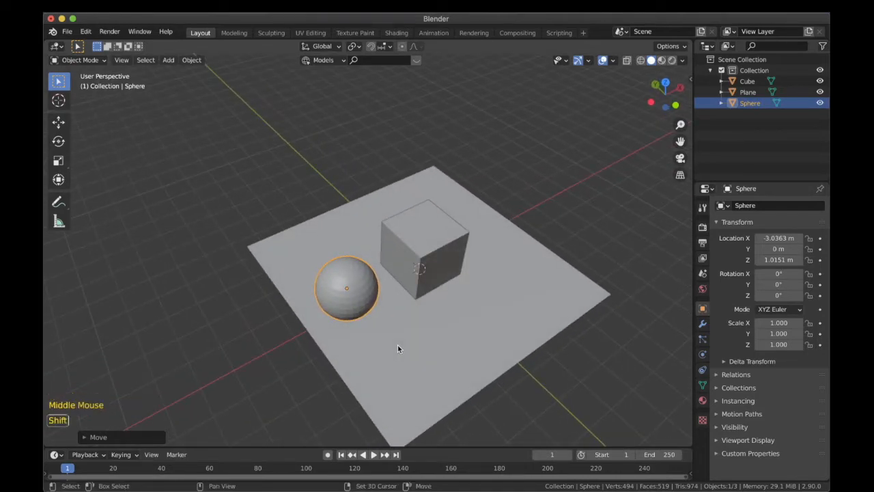
key("shift+a")
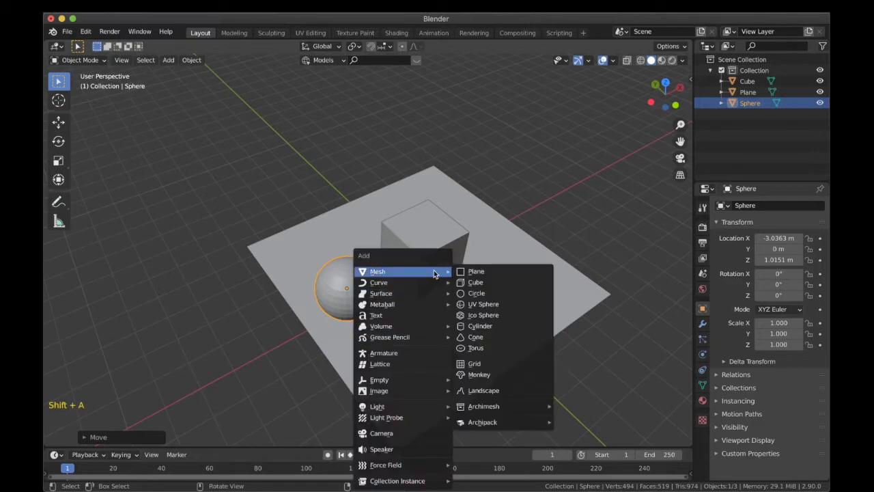
left_click(516, 325)
Move the cylinder about 2.48 m in the negative Y direction, out of the cube
middle_click_drag(481, 312, 399, 317, "shift")
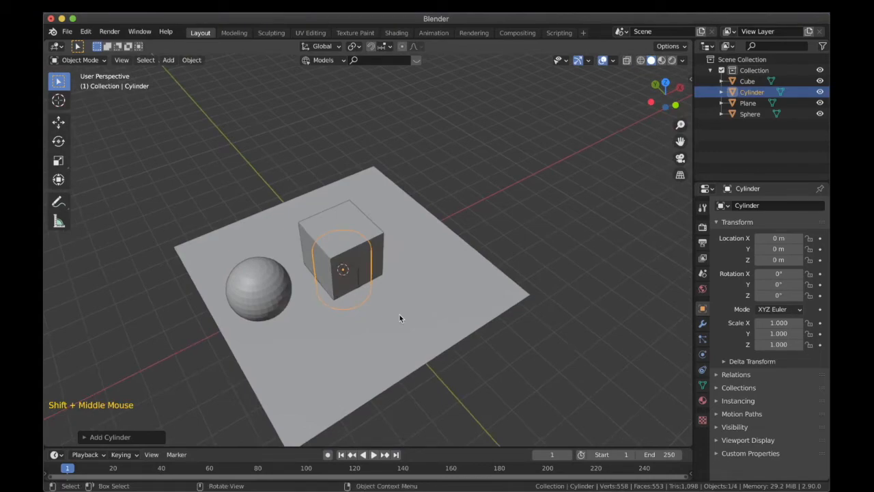
key("g")
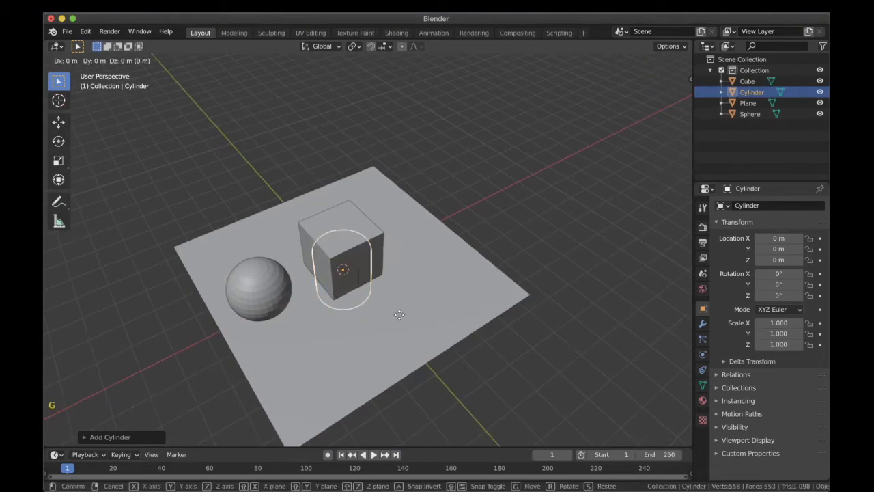
key("y")
left_click(437, 364)
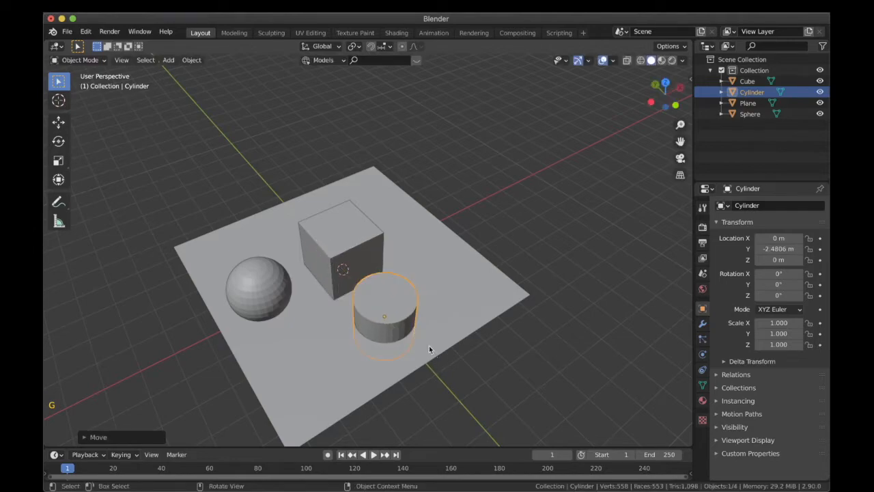
Raise the cylinder about 1.05 m along Z so it stands above the plane
key("g")
key("z")
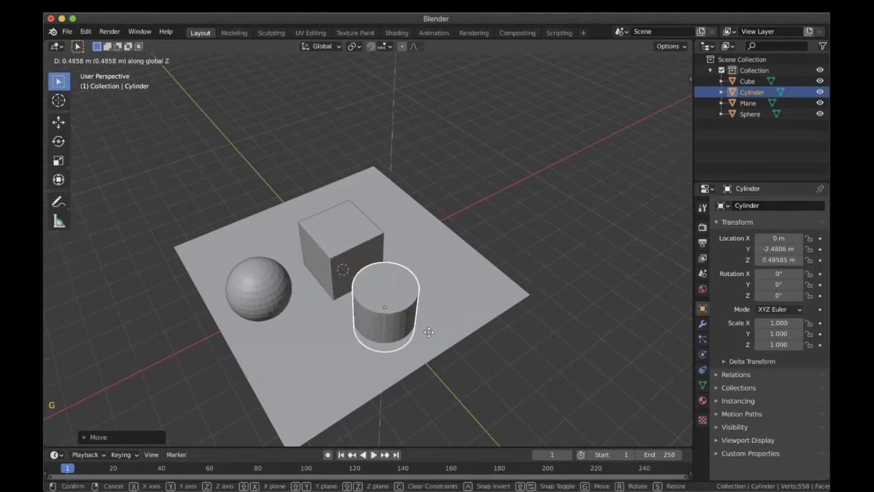
left_click(427, 324)
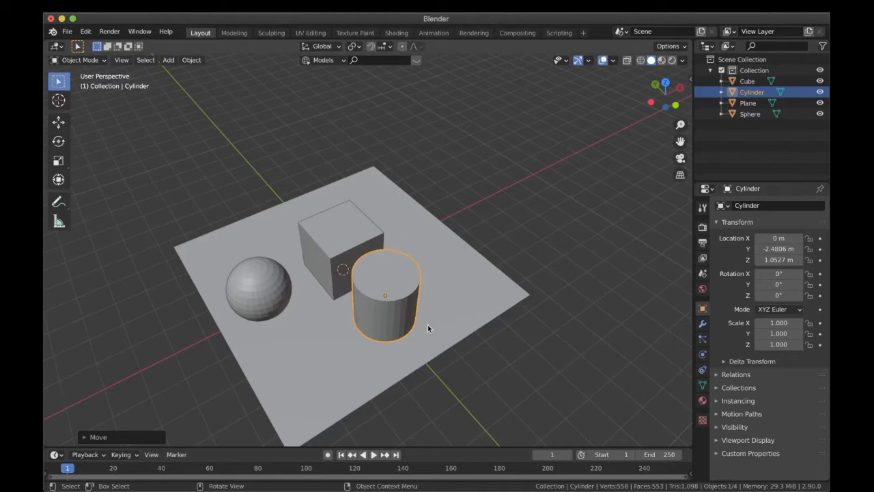
In the right view, lower the cylinder along Z to about Z 1.00 m so its base meets the plane
key("KP_3")
middle_click_drag(427, 325, 366, 283, "shift")
scroll(369, 285, "up", 1, "shift")
scroll(372, 287, "up", 2)
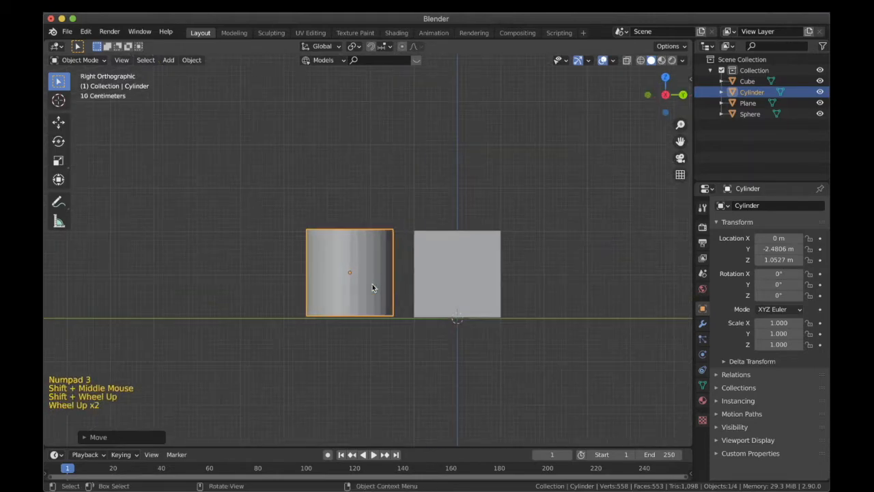
scroll(372, 288, "up", 3)
key("g")
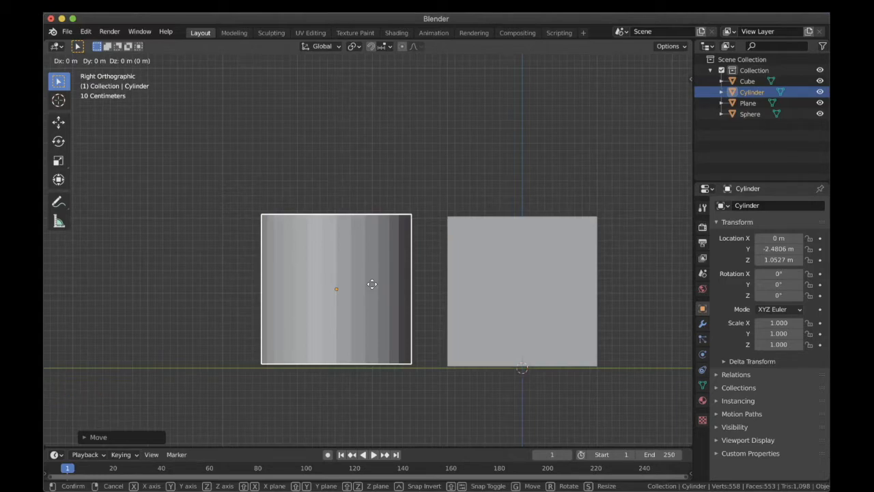
key("z")
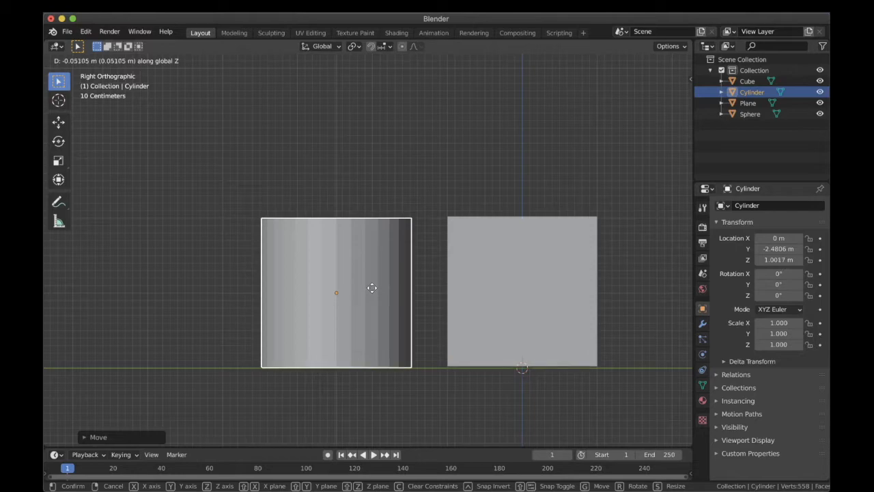
left_click(365, 292)
With wireframe shading, lower the original cube along Z to about Z 1.00 m onto the plane, and restore solid shading
key("z")
middle_click_drag(314, 335, 277, 273, "shift")
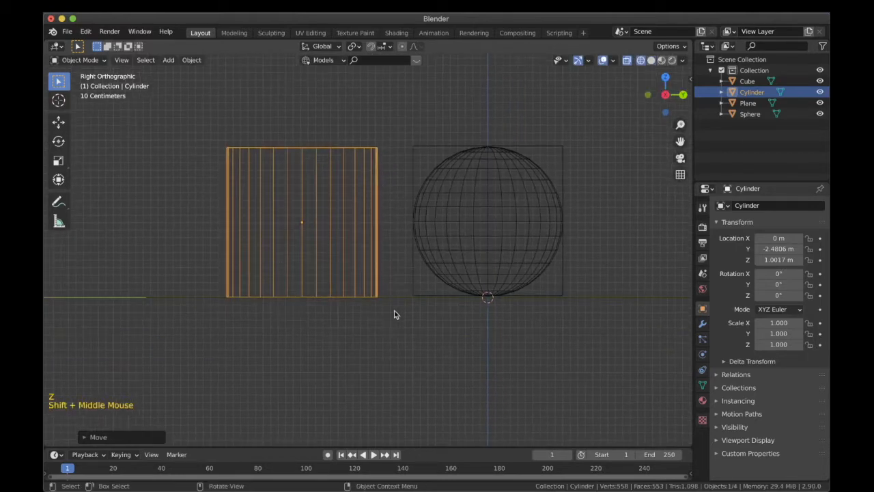
middle_click_drag(385, 295, 328, 291, "shift")
left_click(309, 283)
scroll(313, 327, "up", 3)
middle_click_drag(313, 327, 323, 287, "shift")
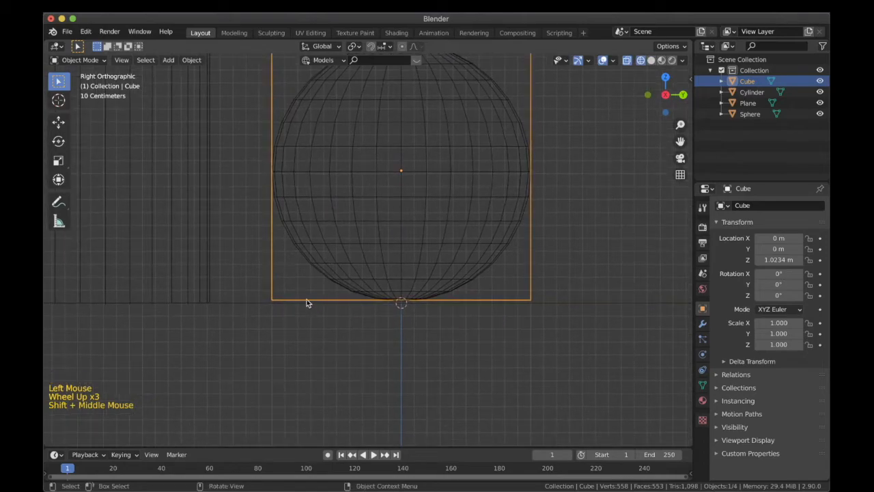
key("g")
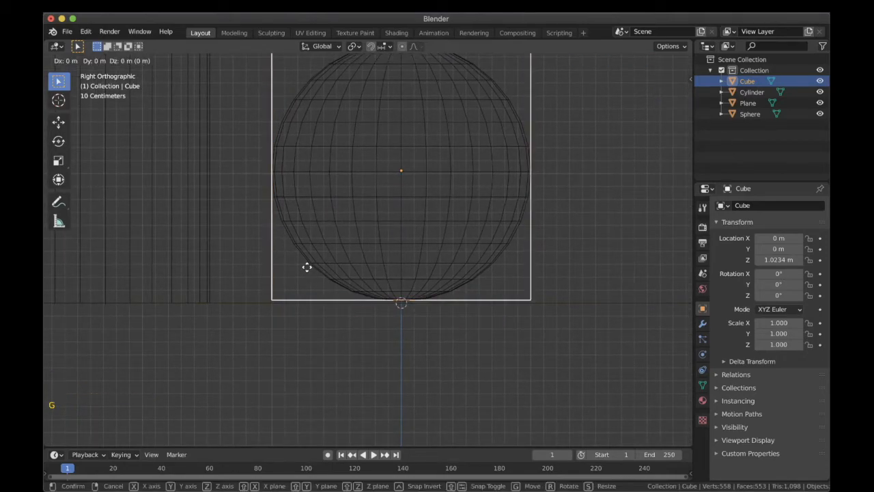
key("z")
left_click(309, 270)
key("z")
Return to a perspective view of the scene and add a second cube mesh at the centre of the plane
scroll(347, 270, "down", 2)
scroll(347, 272, "down", 4)
middle_click_drag(347, 272, 408, 314)
scroll(423, 322, "down", 6)
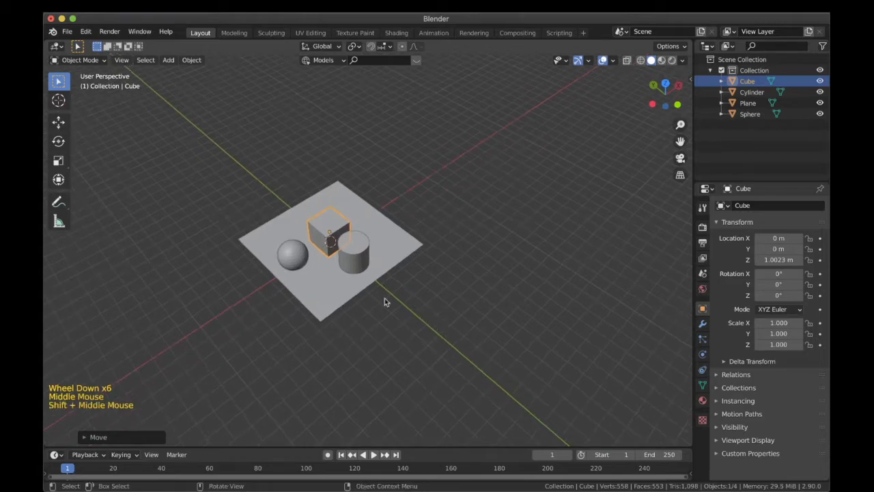
middle_click_drag(359, 285, 378, 276, "shift")
scroll(352, 293, "up", 4)
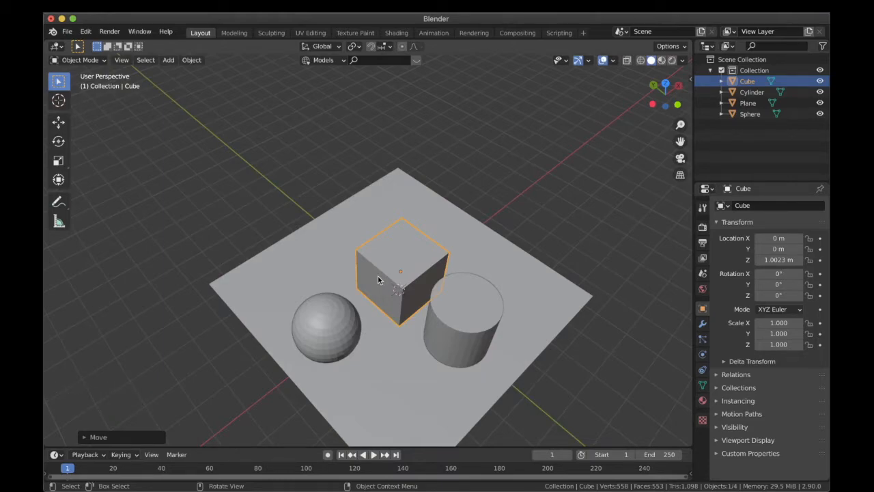
key("shift+a")
mouse_move(380, 274)
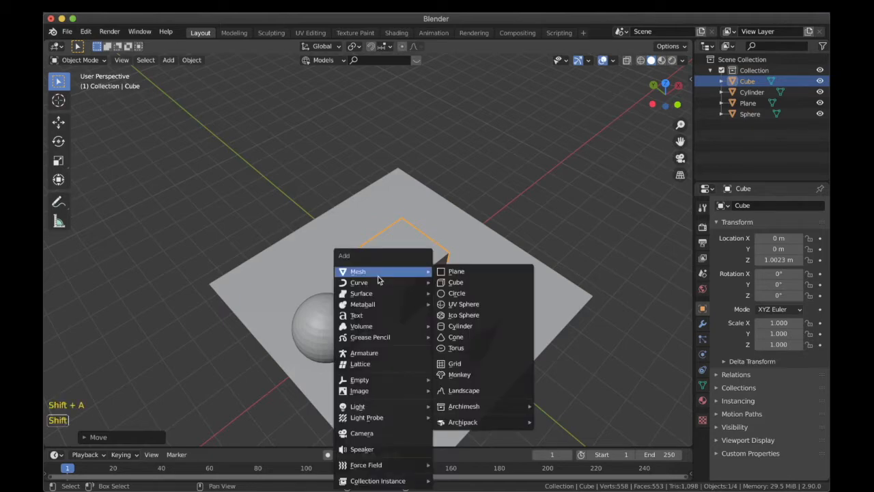
left_click(461, 281)
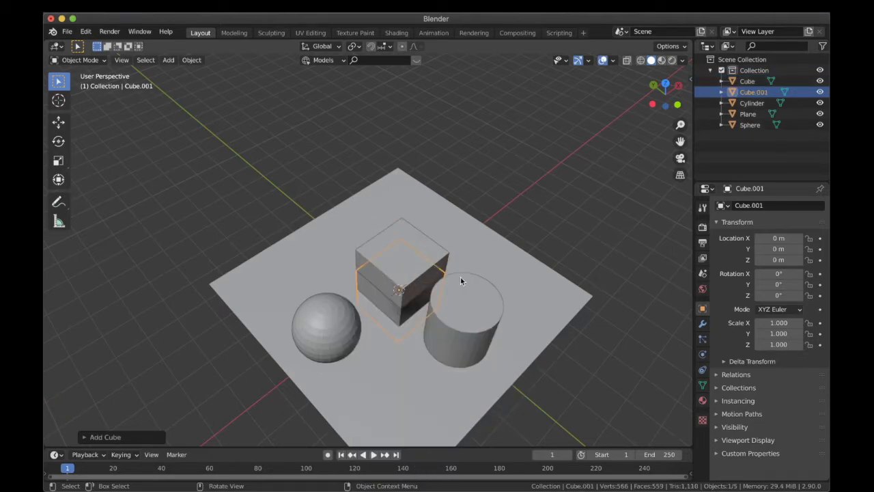
Move the new cube about 6.27 m in the negative X direction, clear of the plane
key("g")
key("x")
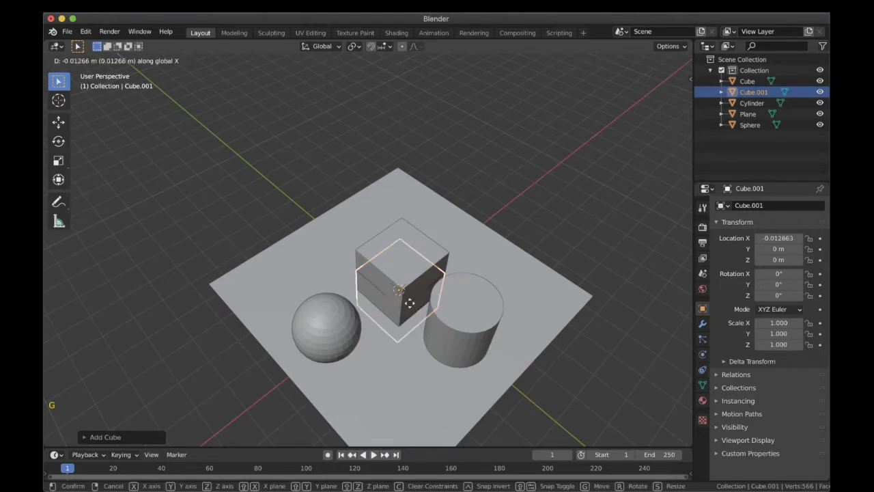
left_click(267, 358)
scroll(267, 357, "down", 3)
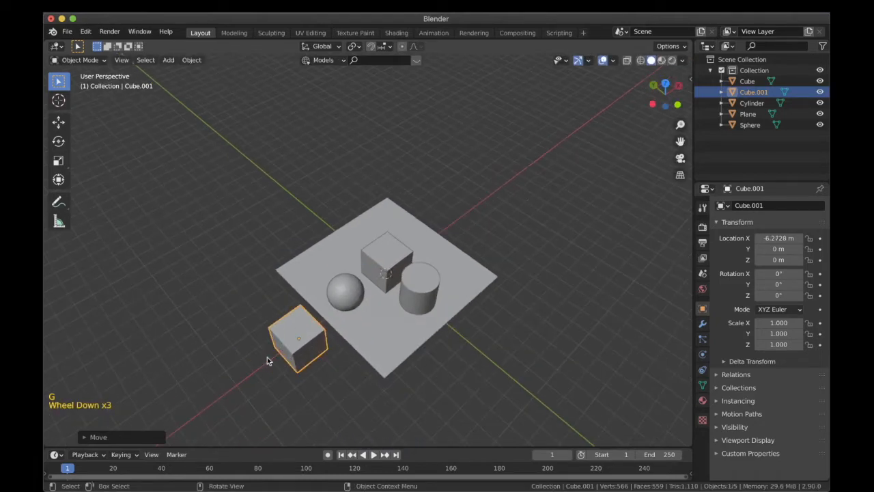
key("KP_3")
key("KP_1")
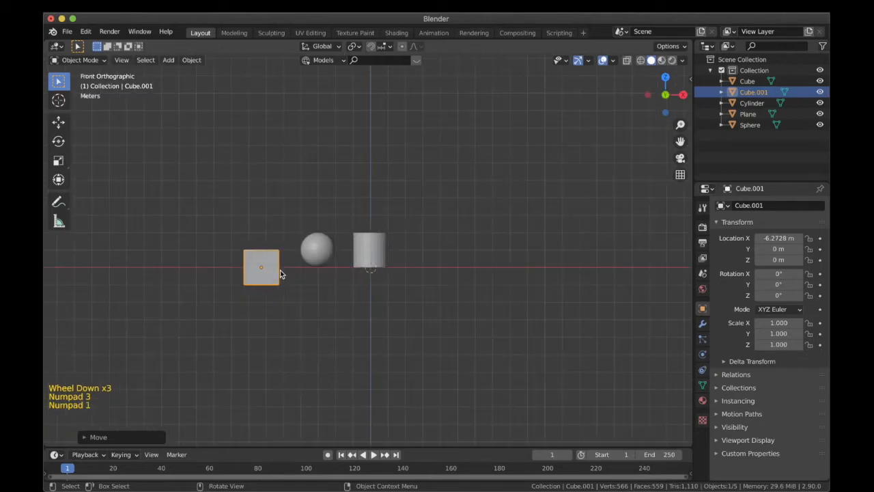
middle_click_drag(280, 273, 368, 268, "shift")
scroll(404, 297, "up", 4)
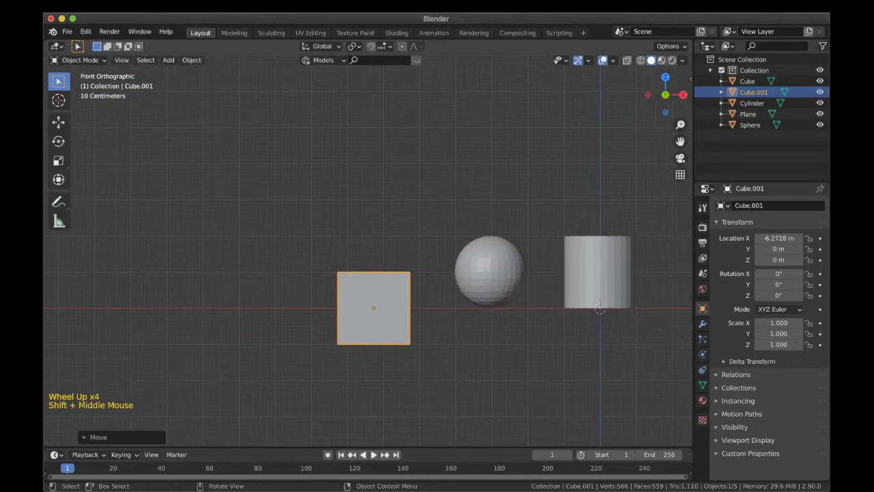
key("s")
key("x")
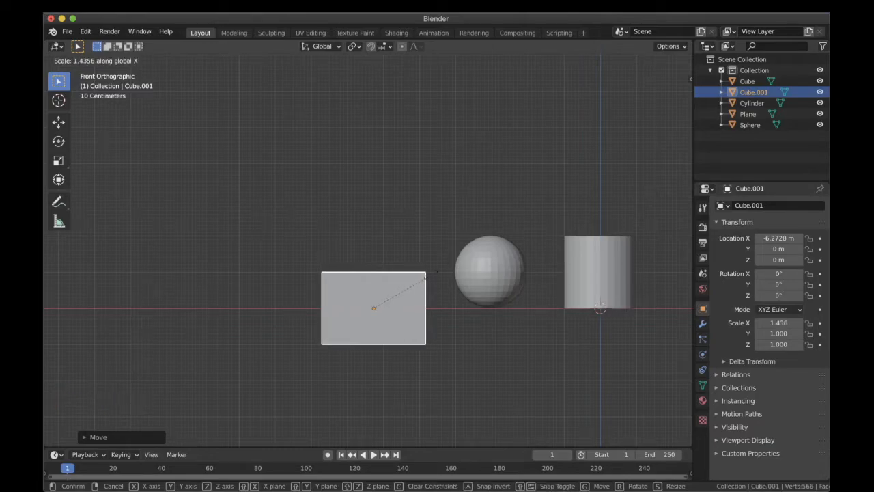
key("Escape")
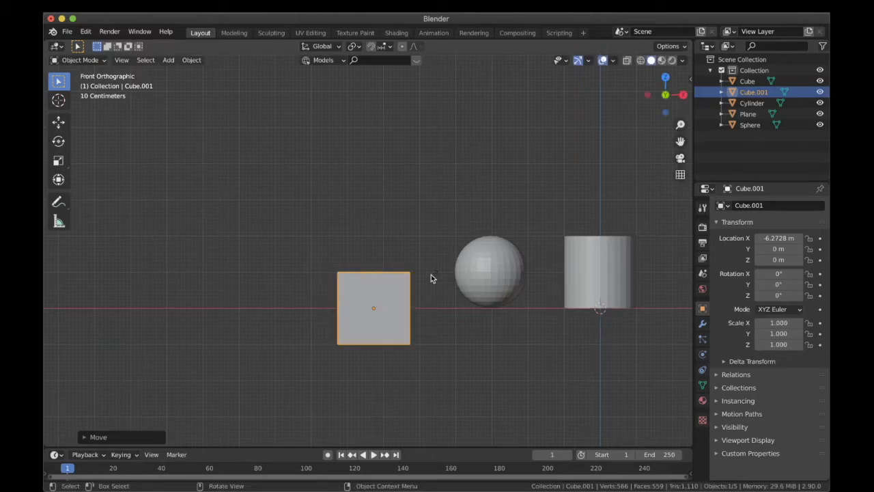
In a perspective view, stretch the new cube along X only, to an X scale of about -2.62
scroll(356, 283, "down", 6)
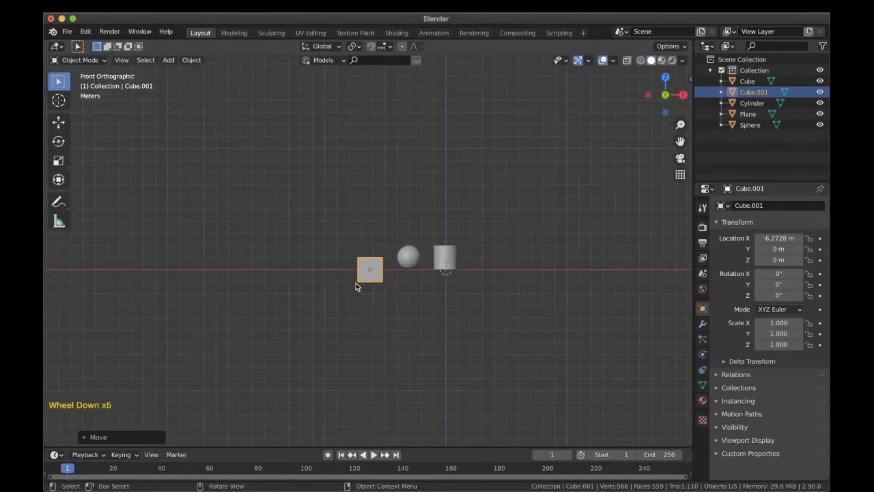
middle_click_drag(356, 282, 385, 332)
scroll(382, 301, "up", 4)
middle_click_drag(381, 301, 360, 295, "shift")
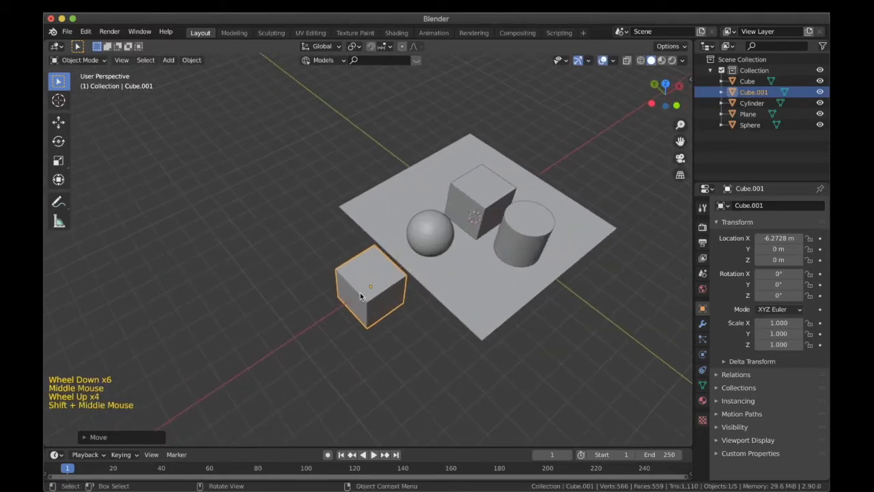
key("s")
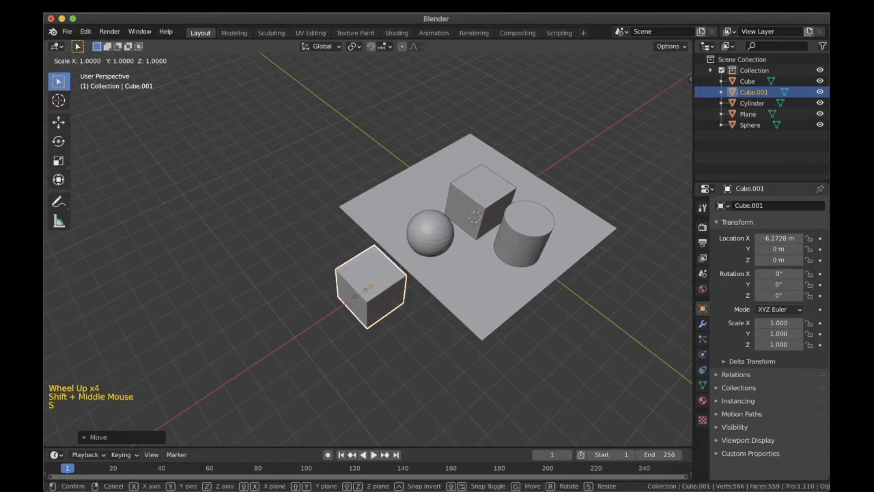
key("x")
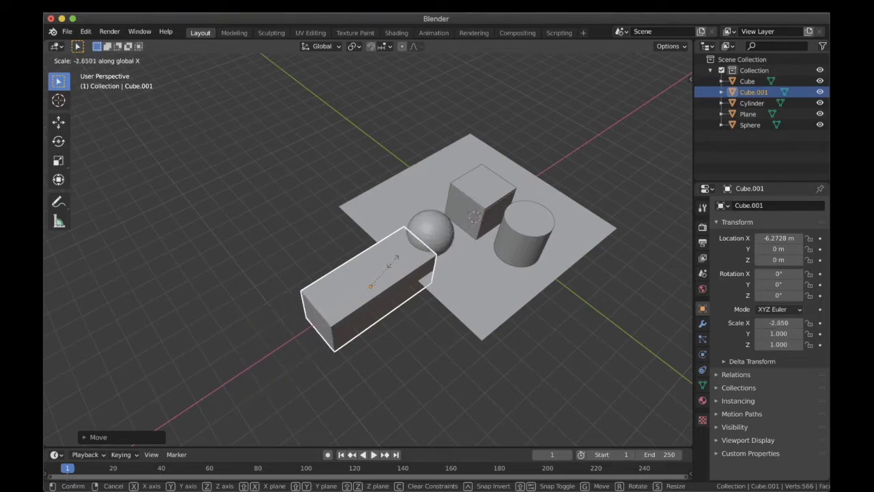
left_click(393, 265)
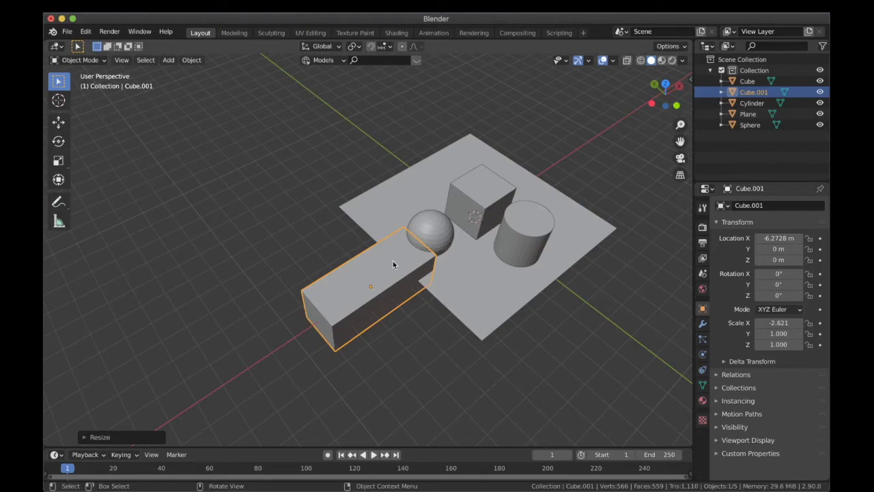
key("KP_1")
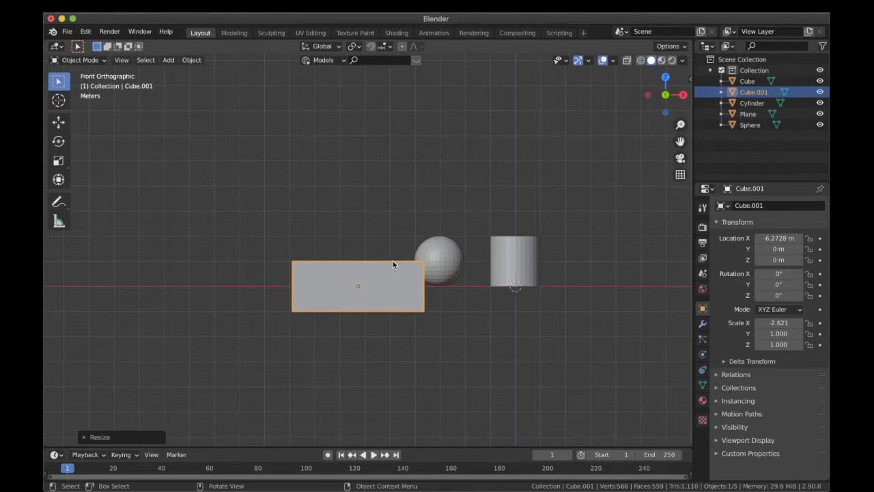
key("r")
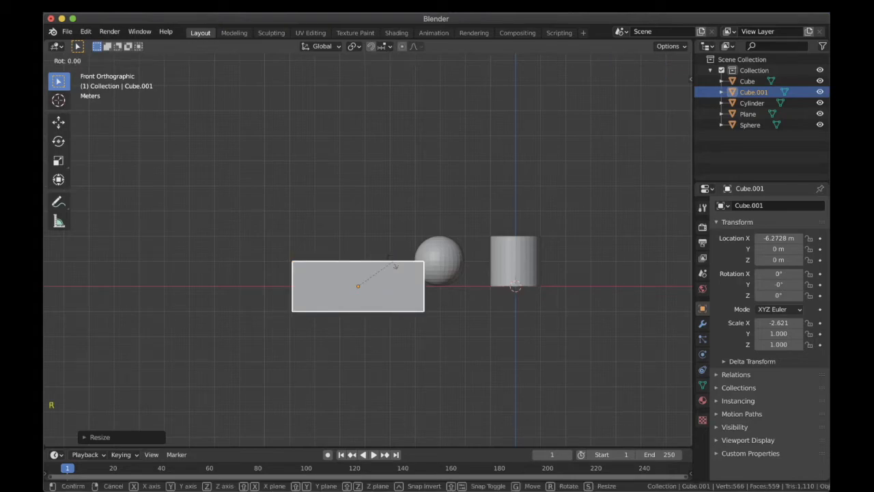
key("x")
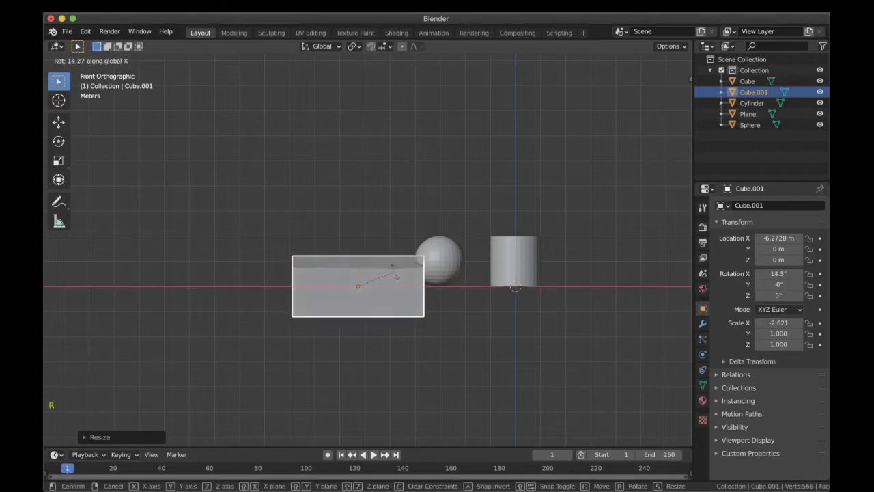
key("Escape")
scroll(396, 274, "down", 3)
middle_click_drag(361, 278, 405, 307)
scroll(393, 304, "up", 3)
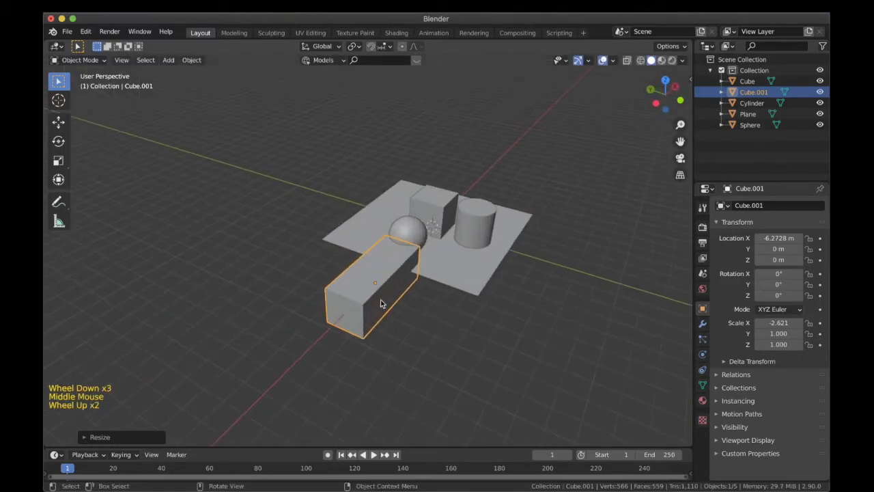
key("r")
key("x")
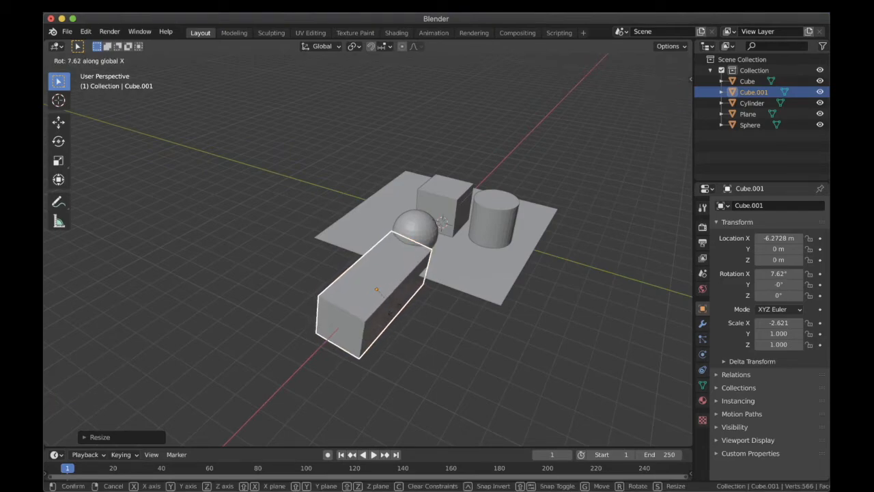
right_click(395, 312)
Try rotating the stretched cube about -32.9° around the Y axis, check it in the front view, and undo the rotation
key("r")
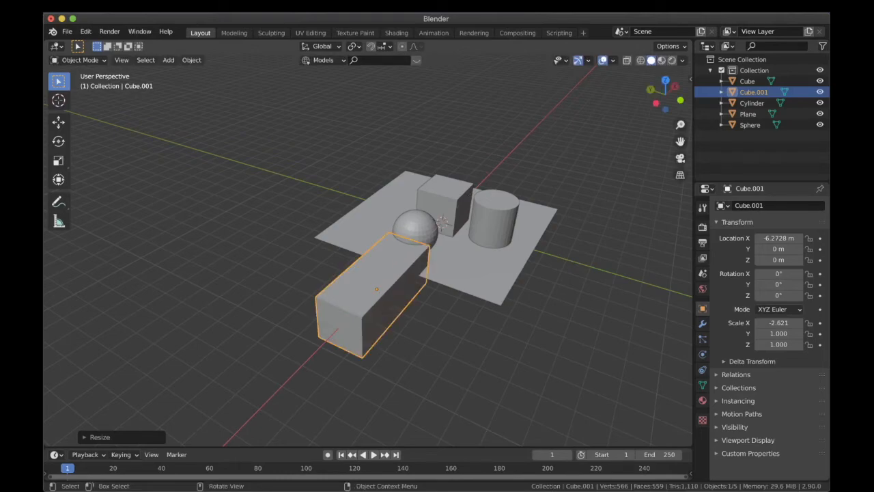
key("y")
left_click(398, 298)
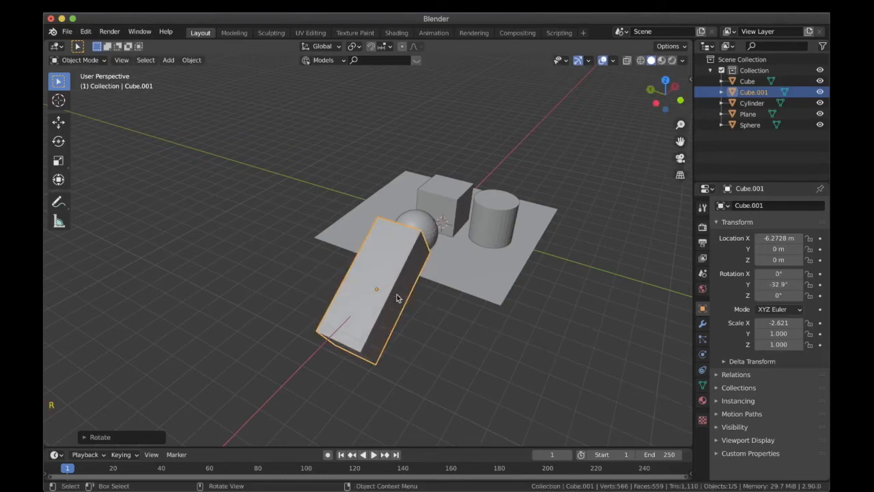
key("KP_1")
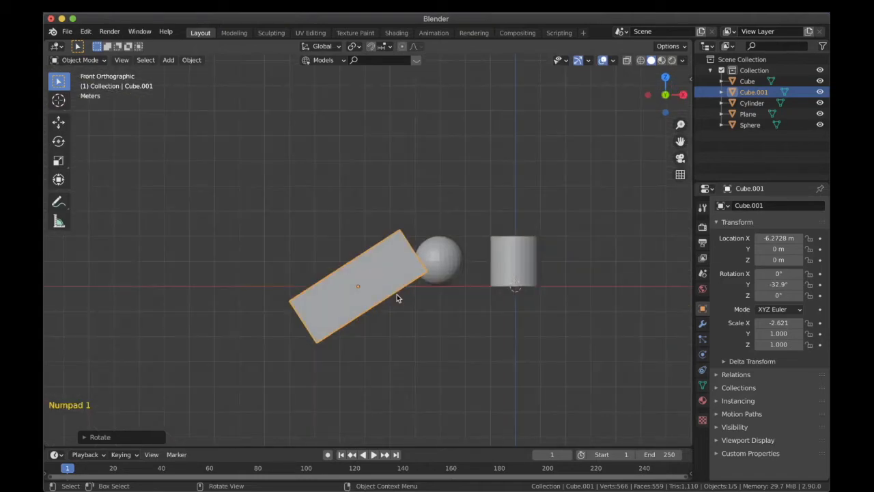
middle_click_drag(397, 294, 403, 292, "shift")
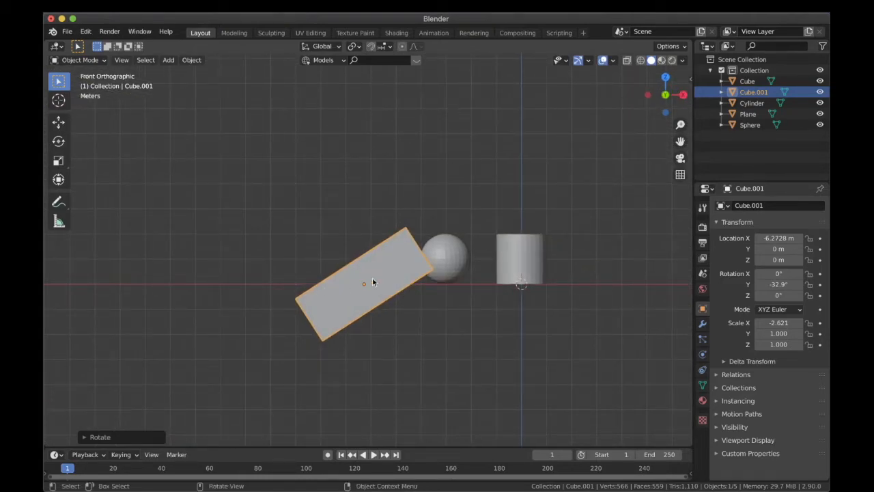
key("super+z")
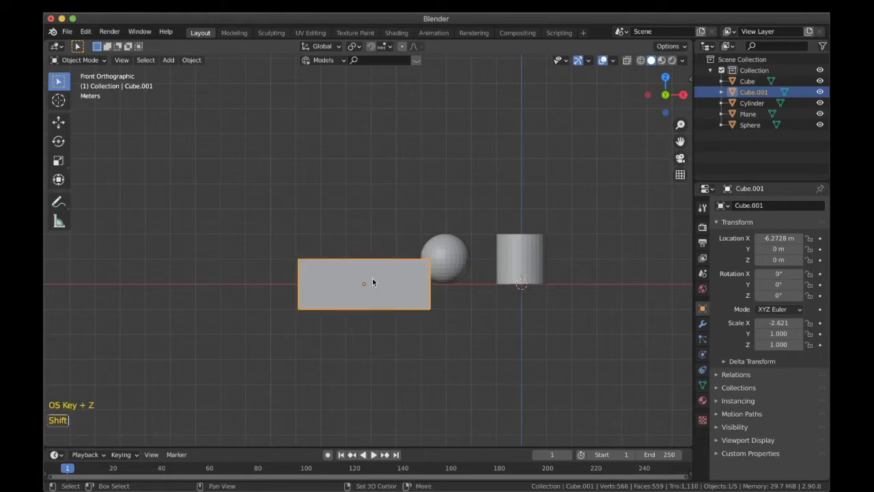
In the front view, rotate the stretched cube exactly -45° around the Y axis, and return to a perspective view
middle_click_drag(373, 281, 374, 271, "shift")
scroll(373, 268, "up", 3)
key("r")
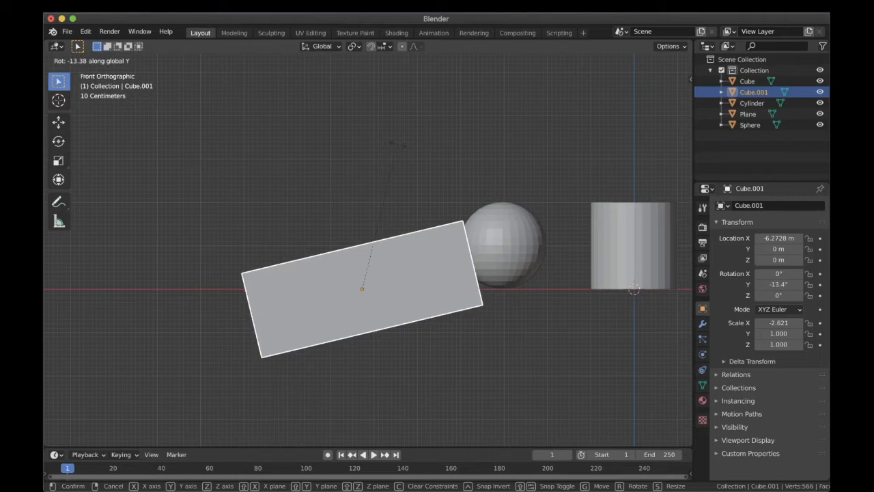
type("-45")
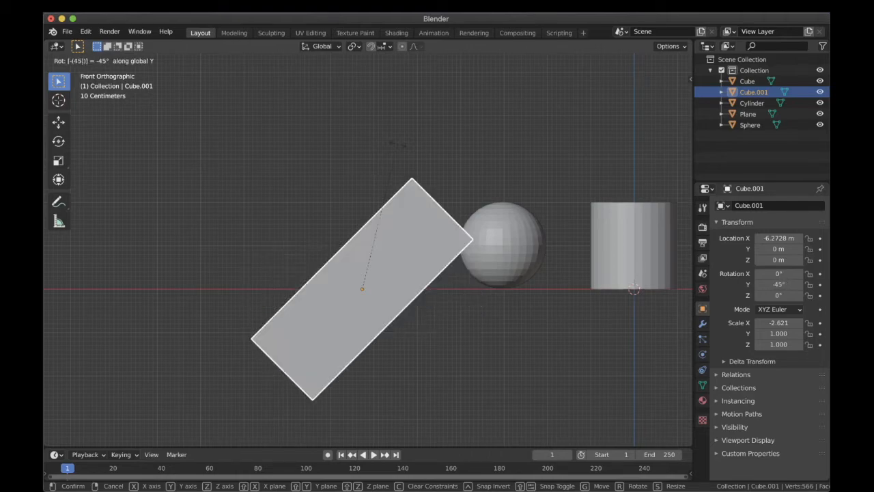
key("Return")
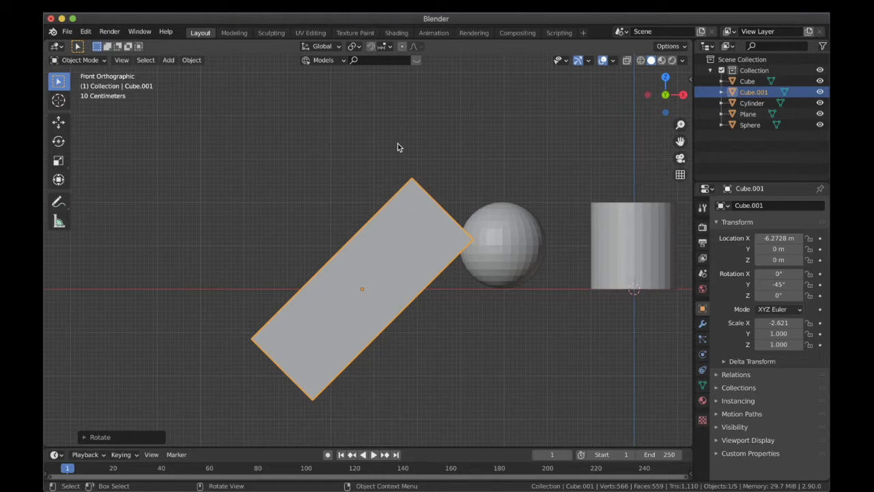
scroll(398, 143, "down", 6)
middle_click_drag(406, 220, 390, 295)
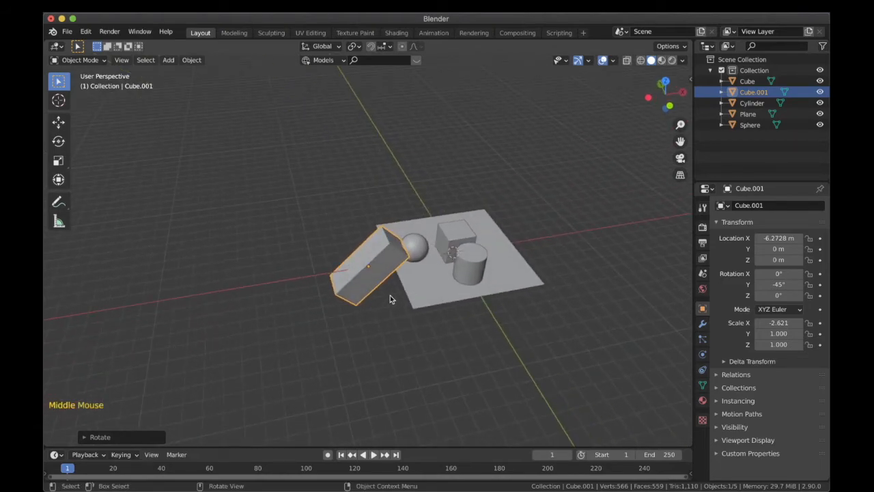
Move the tilted cube along X only to an X location of about 4.08 m, and check it from the top and in perspective
key("g")
key("x")
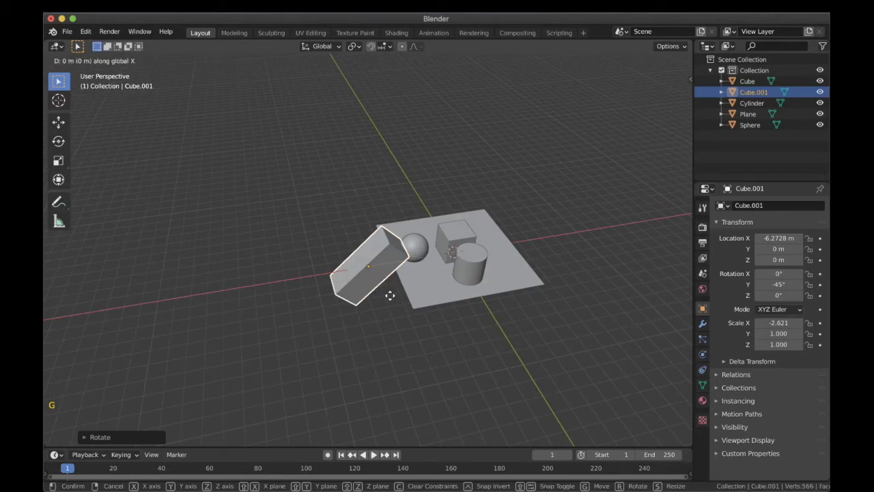
left_click(527, 267)
middle_click_drag(527, 266, 481, 281)
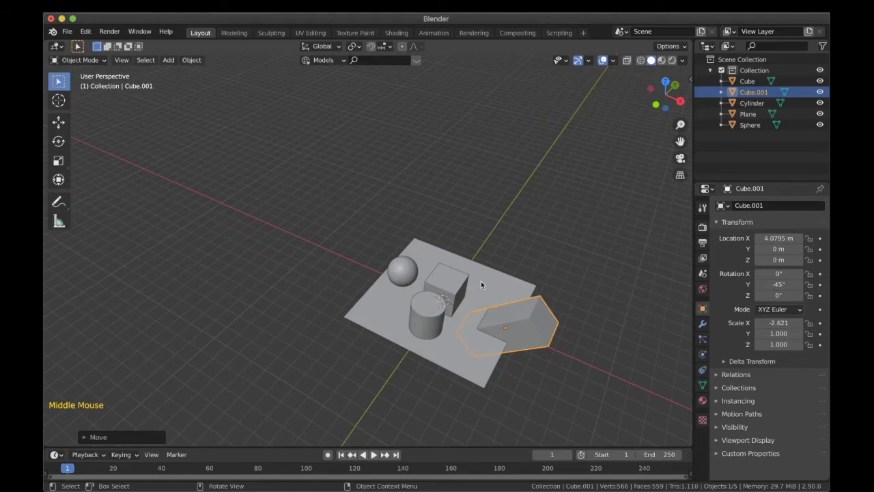
key("KP_7")
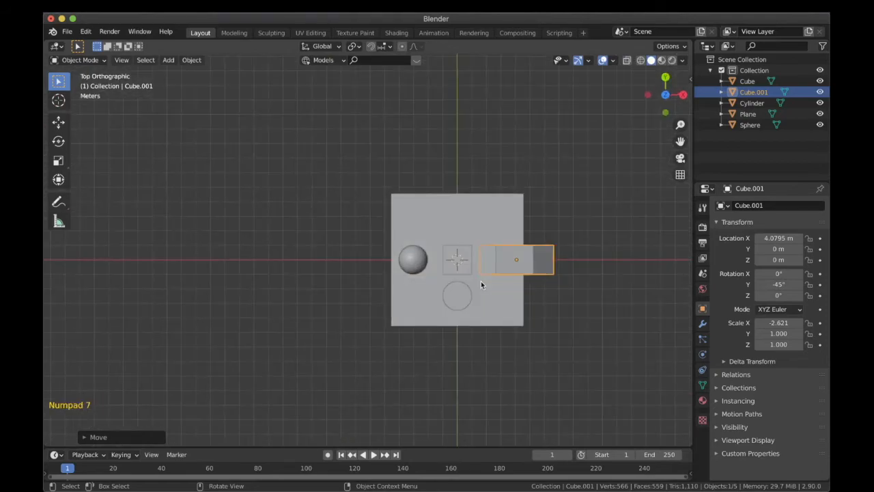
mouse_move(479, 280)
middle_mouse_down("shift")
mouse_move(390, 285)
mouse_move(473, 278)
middle_mouse_up("shift")
scroll(391, 282, "up", 4)
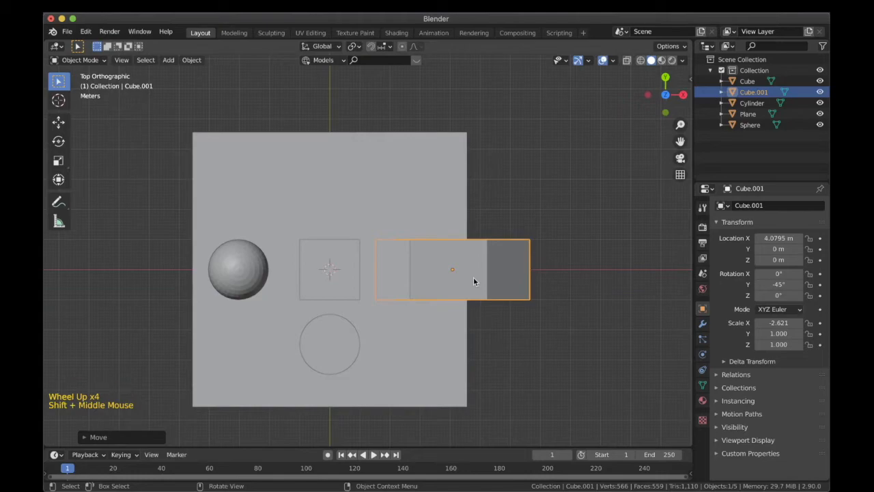
scroll(473, 276, "down", 4)
middle_click_drag(460, 315, 451, 239)
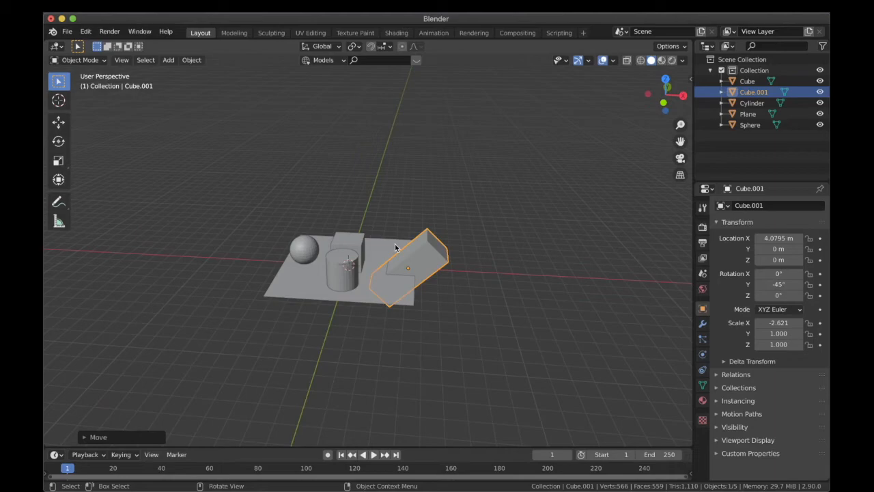
key("r")
key("z")
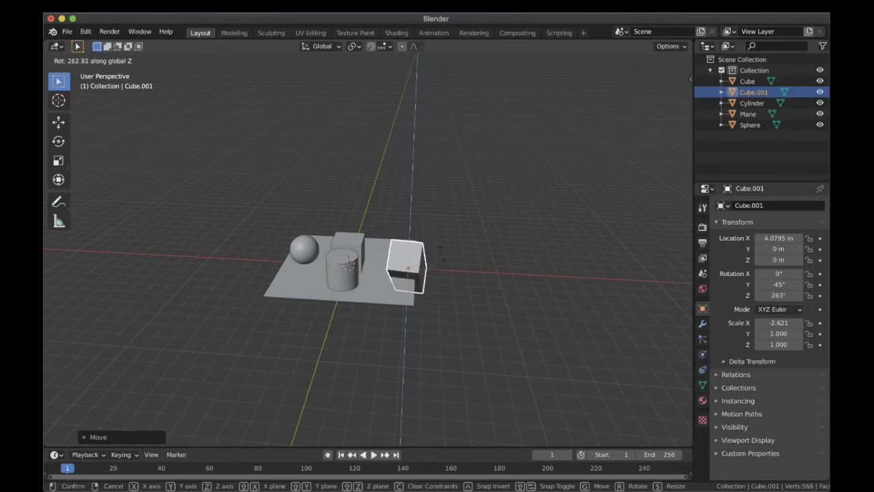
key("Escape")
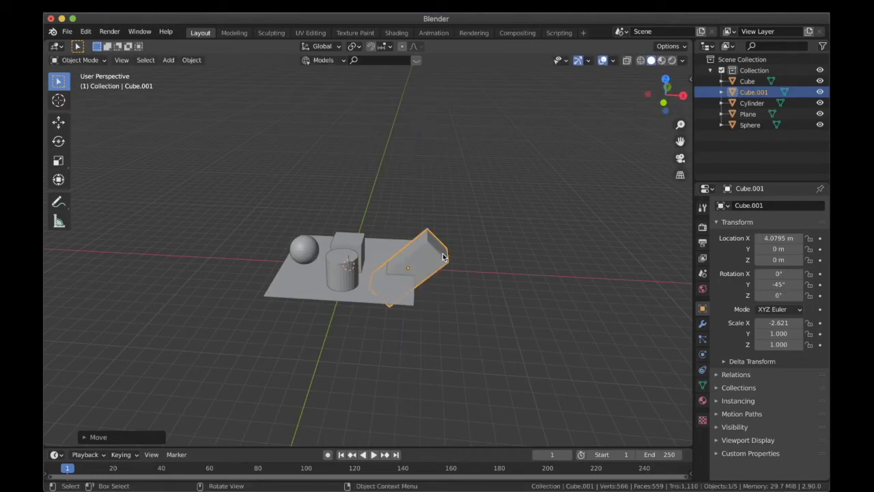
In the top view, rotate the tilted cube to about -139° around the Z axis, and inspect it in perspective and from the top
key("KP_7")
key("r")
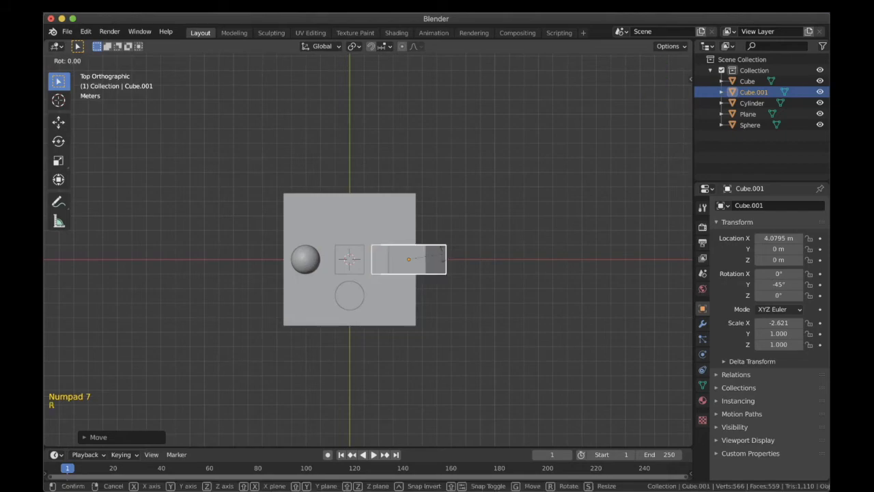
key("z")
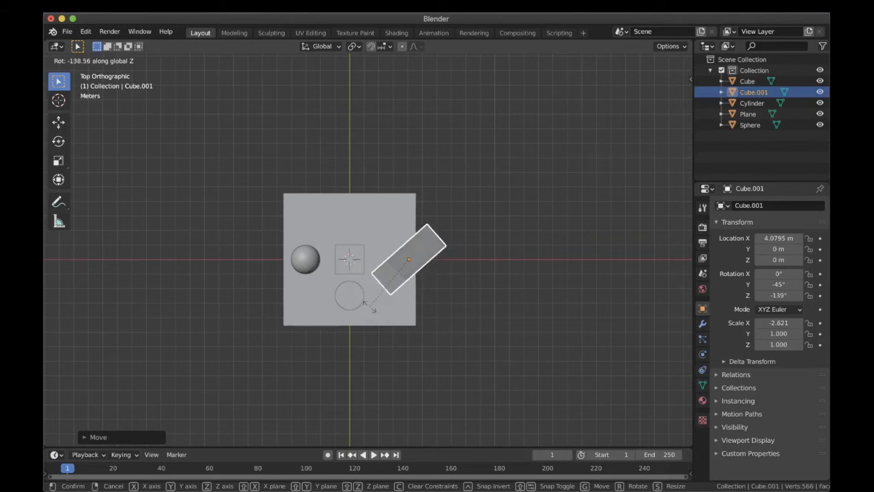
left_click(422, 323)
middle_click_drag(421, 323, 375, 262)
scroll(424, 265, "up", 4)
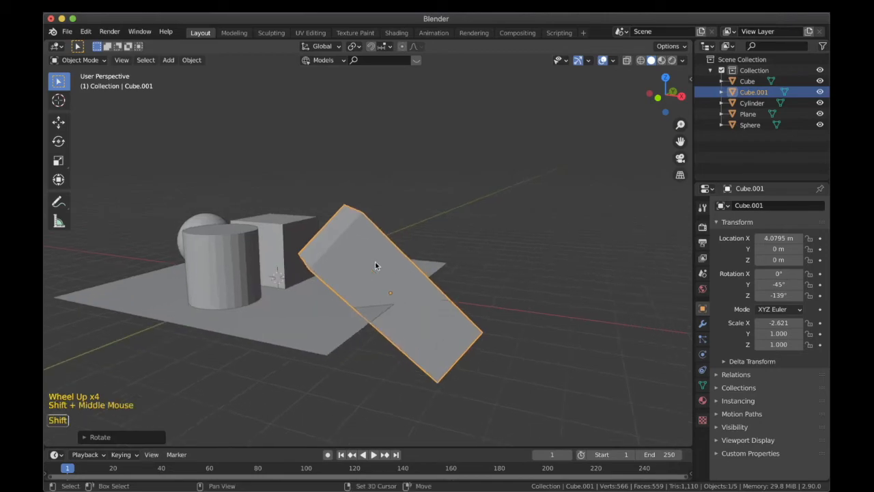
key("KP_7")
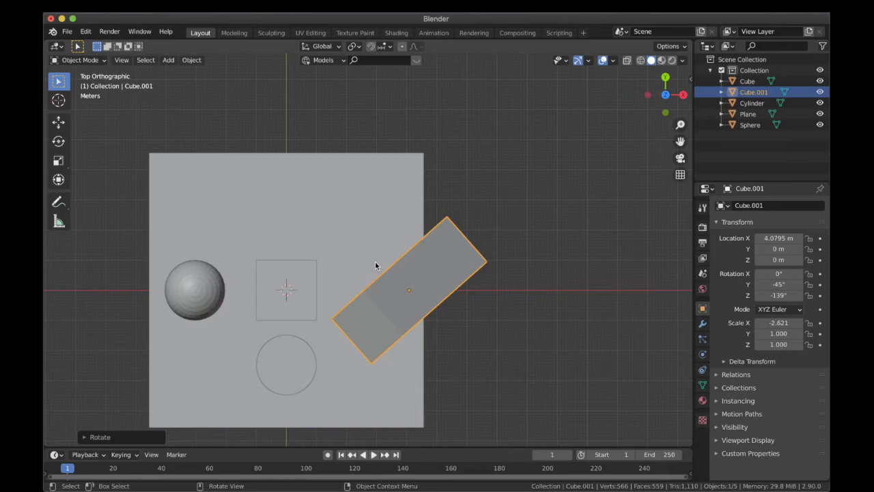
middle_click_drag(375, 261, 438, 250, "shift")
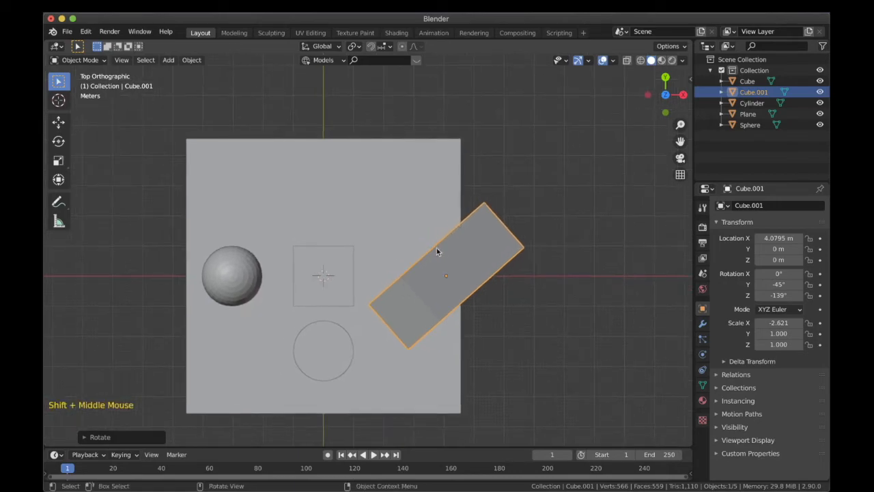
scroll(447, 252, "up", 1)
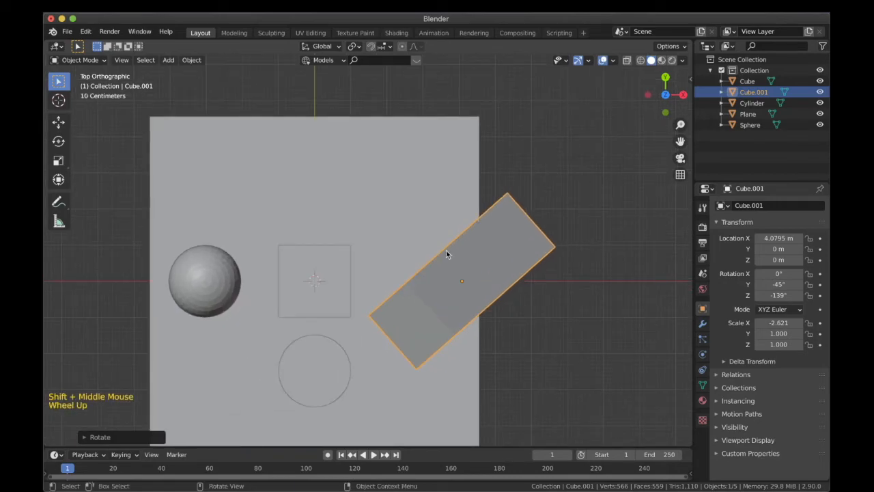